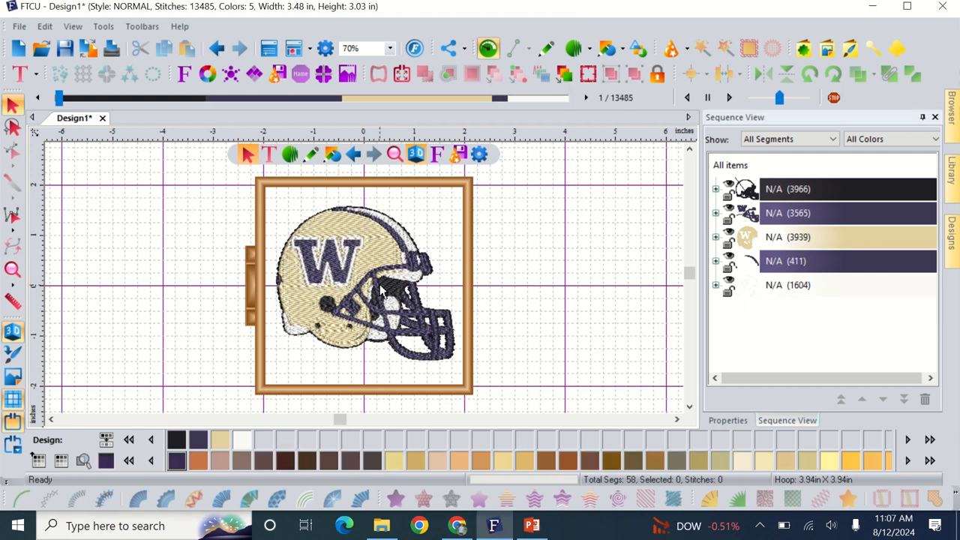
Convert the fill of the W logo on the helmet to Auto Satin
scroll(380, 291, "up", 4)
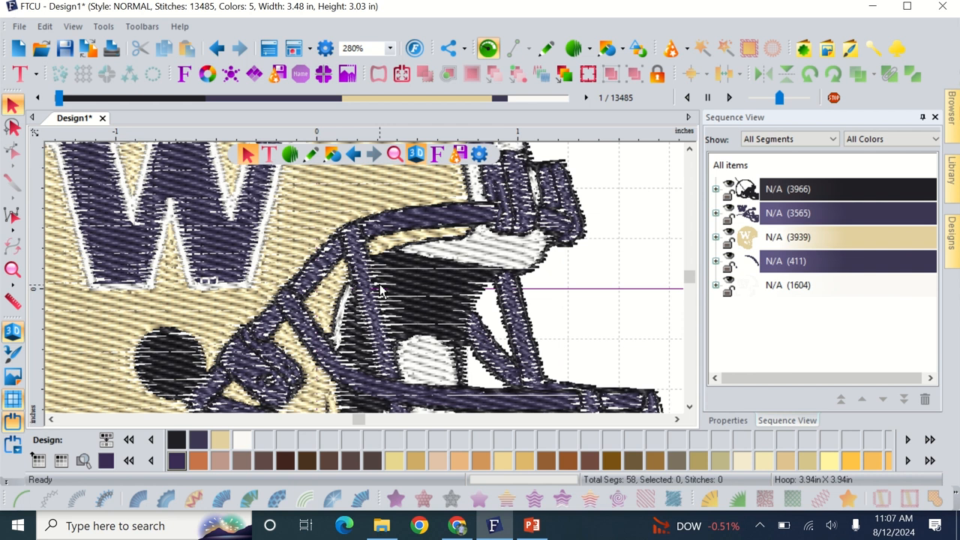
scroll(381, 291, "down", 2)
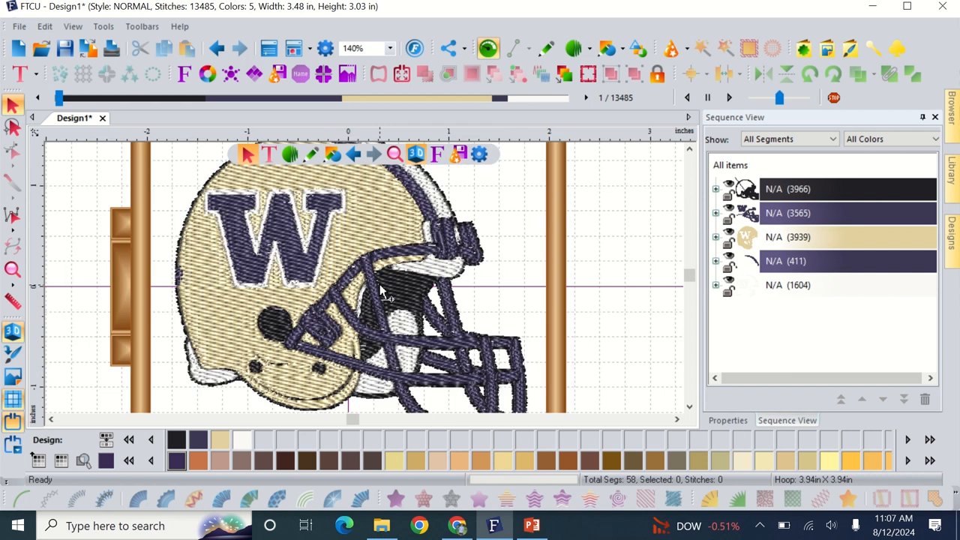
left_click(287, 227)
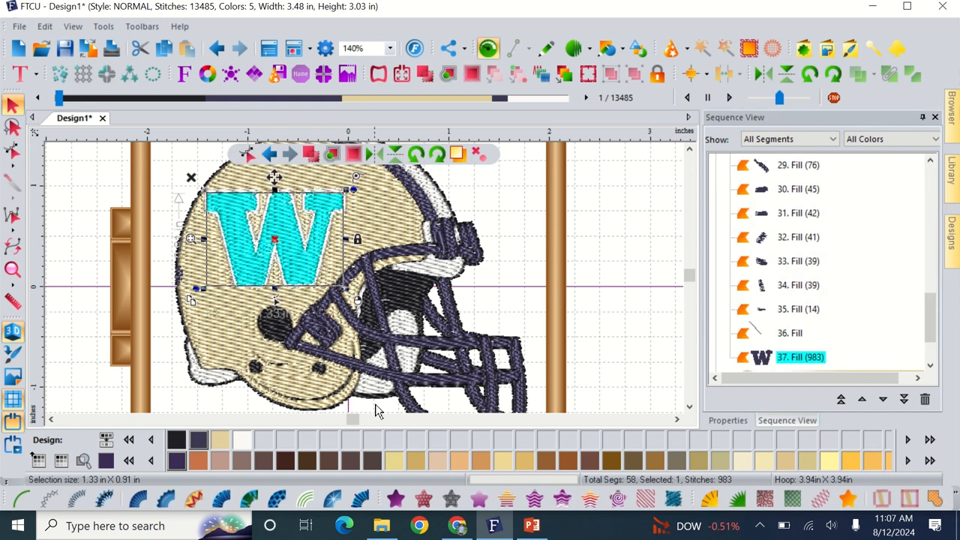
left_click(360, 498)
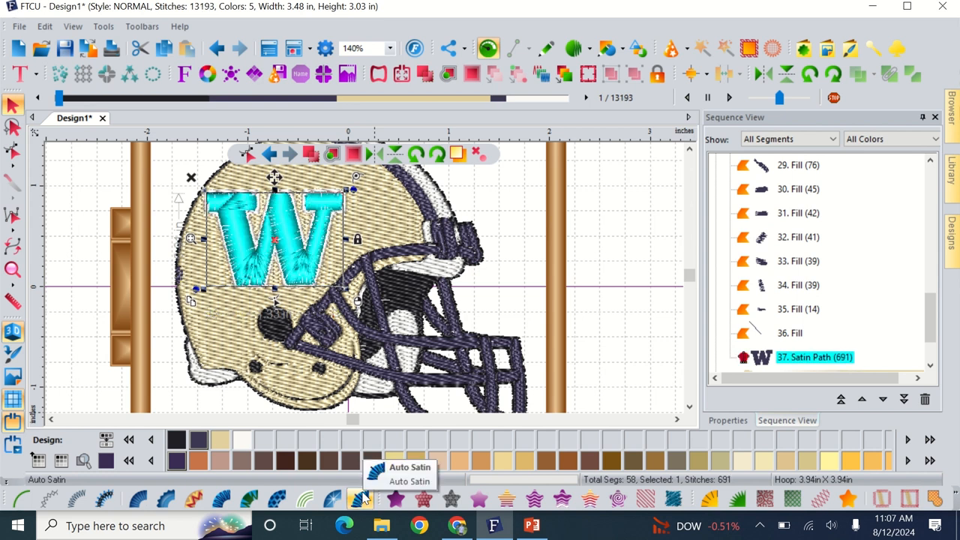
left_click(484, 282)
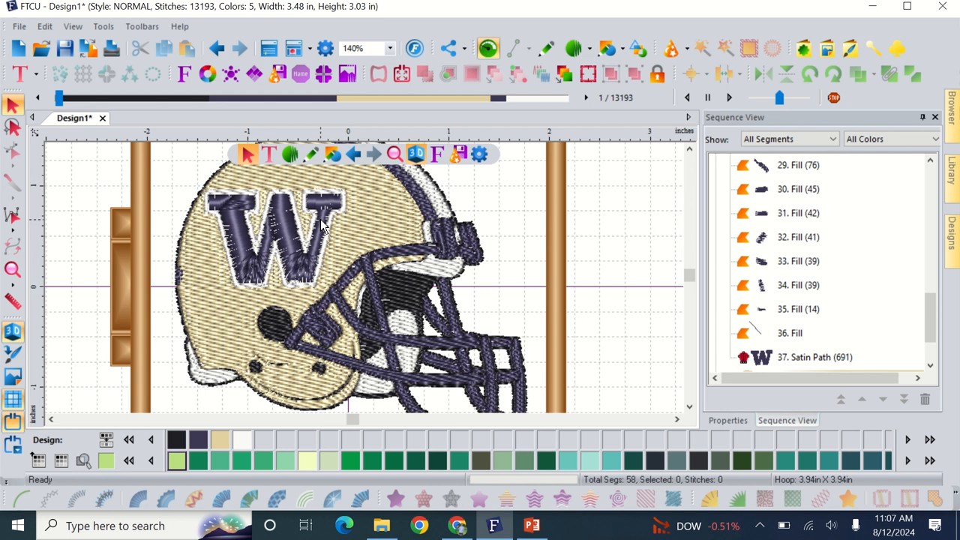
Edit the W's shape and move the diagonal split line in its upper-left serif to run horizontally along the serif's base
left_click(292, 239)
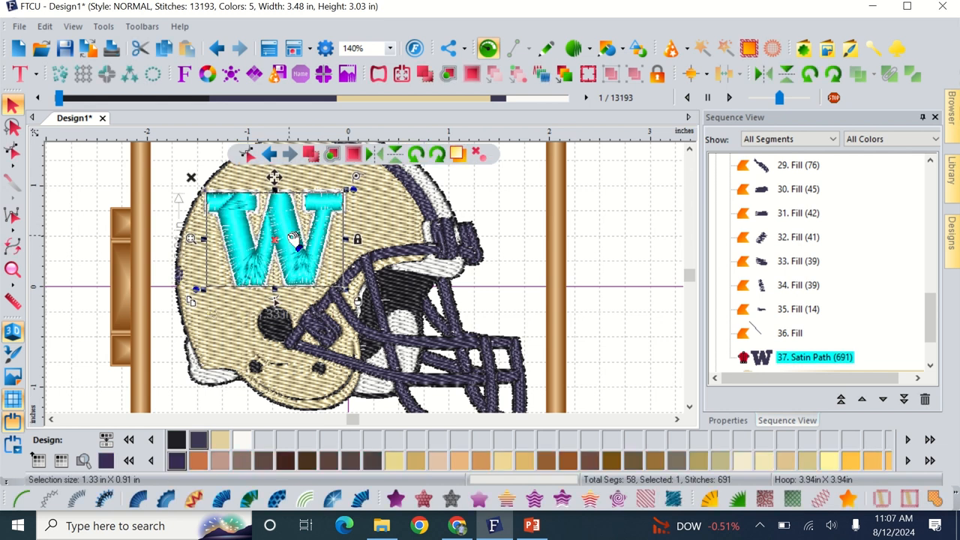
scroll(291, 240, "up", 4)
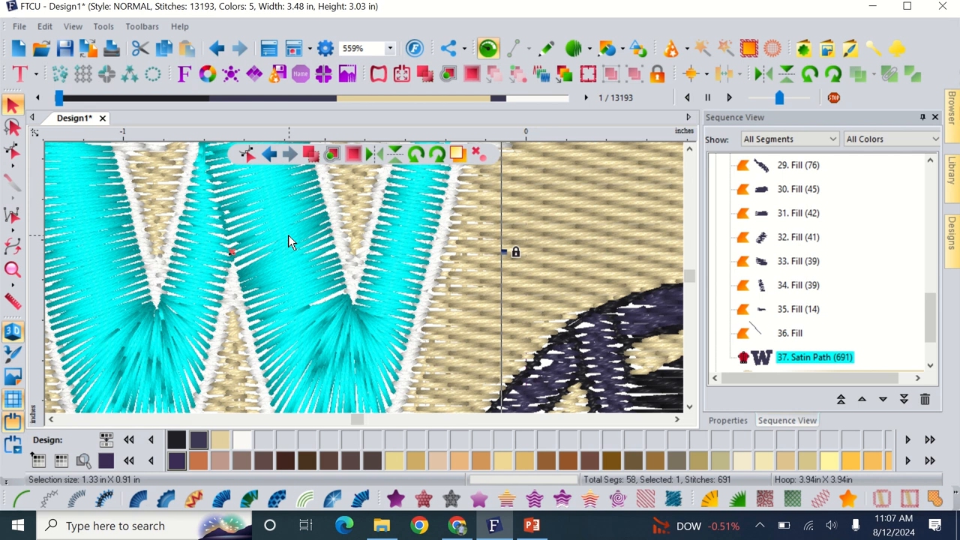
scroll(289, 238, "down", 2)
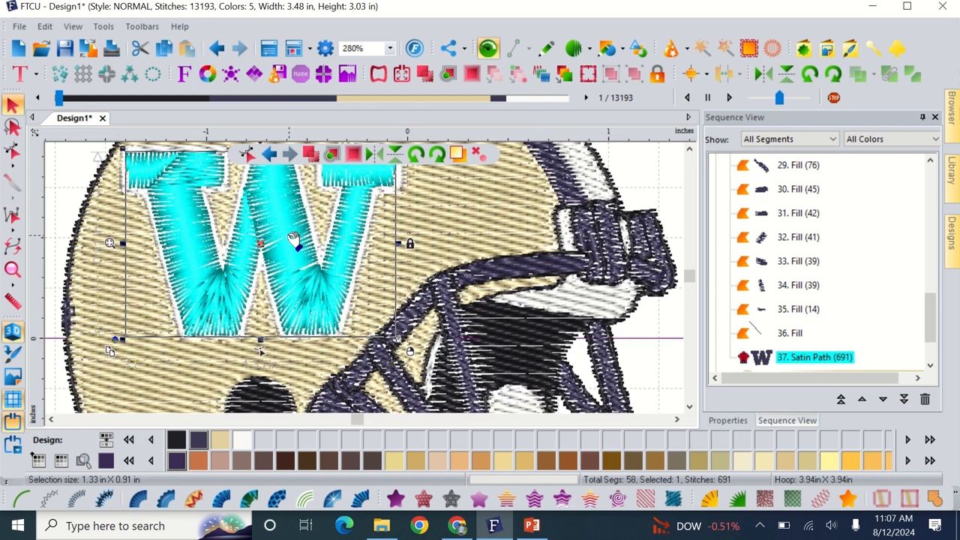
scroll(294, 240, "left", 2)
scroll(295, 240, "up", 2)
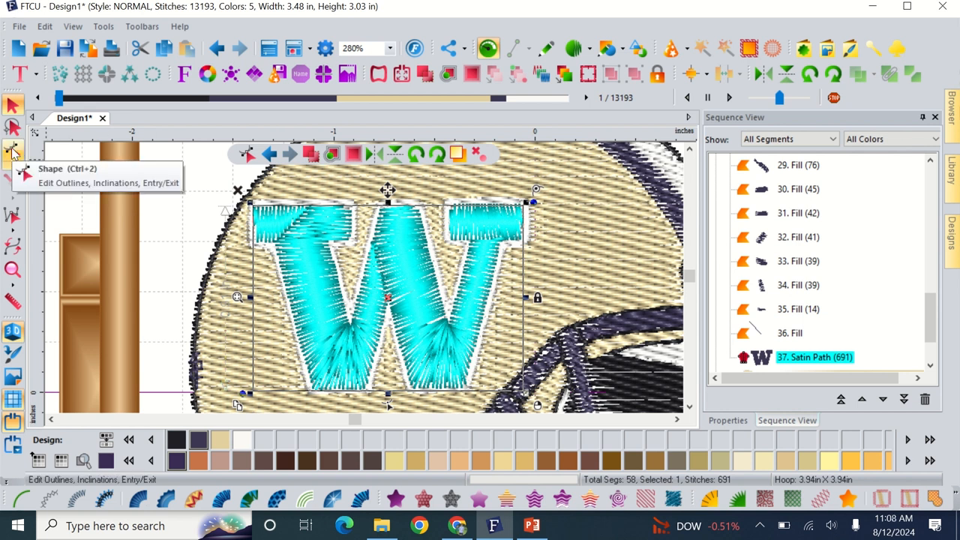
left_click(12, 150)
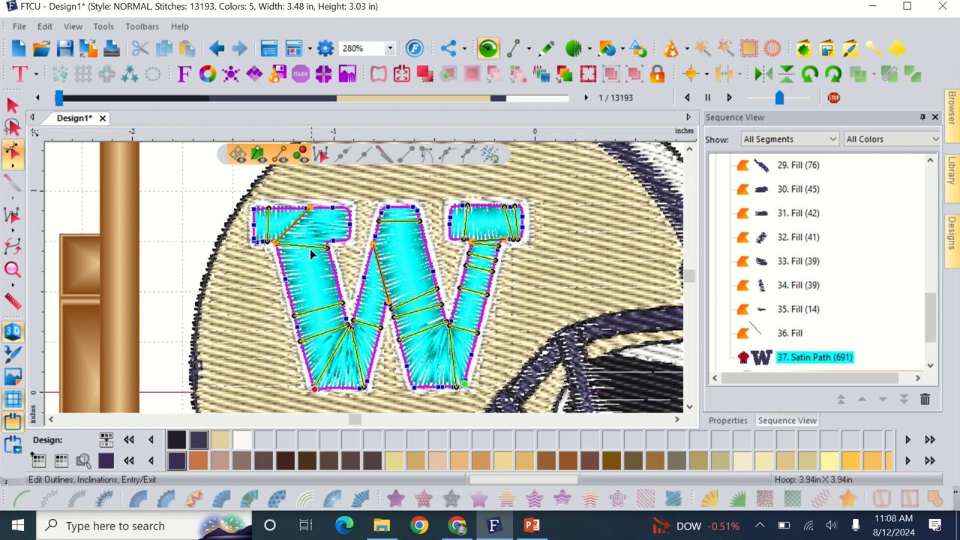
left_click(13, 105)
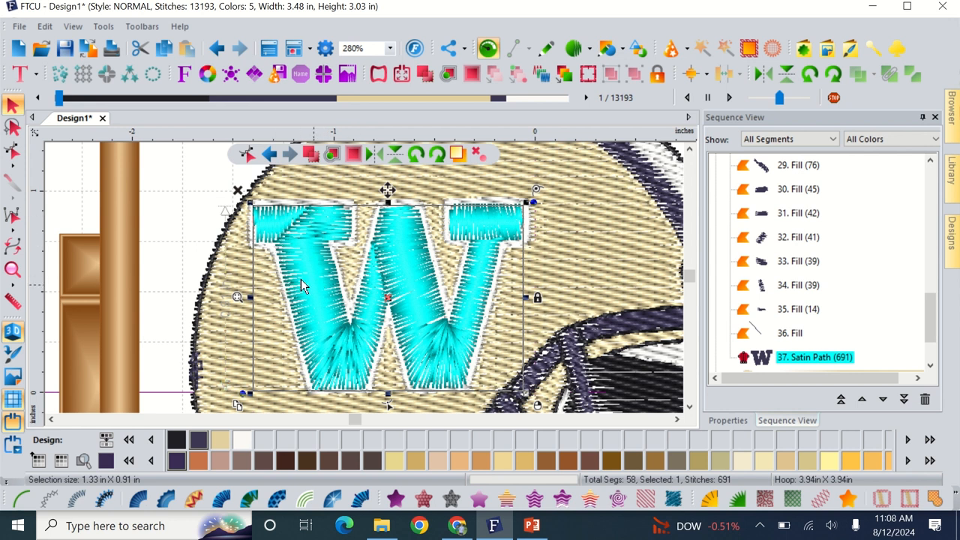
left_click(14, 127)
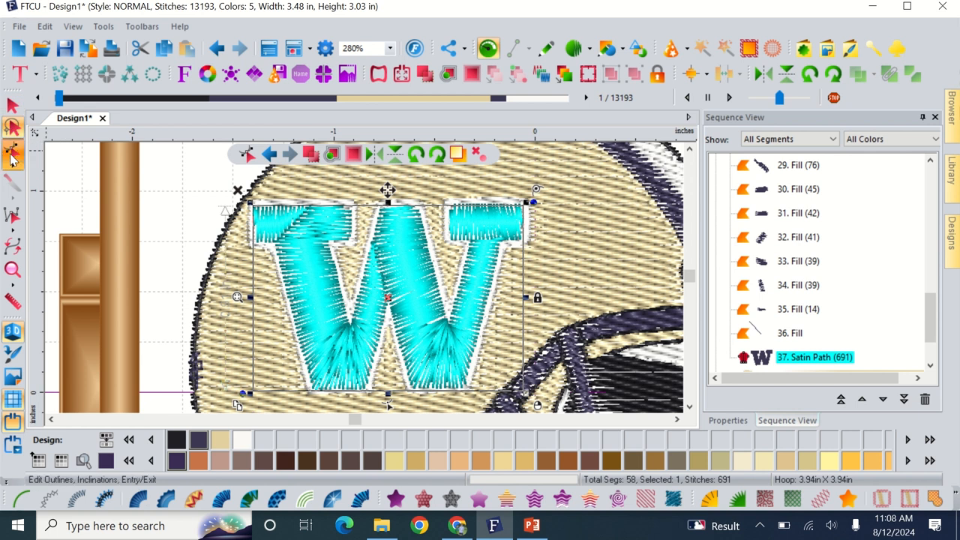
left_click(12, 152)
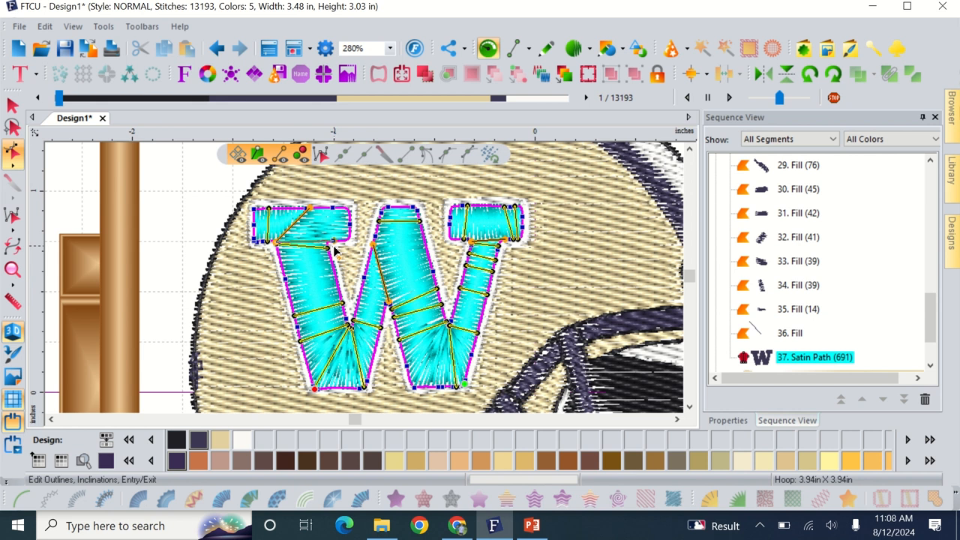
left_click(334, 246)
right_click(306, 249)
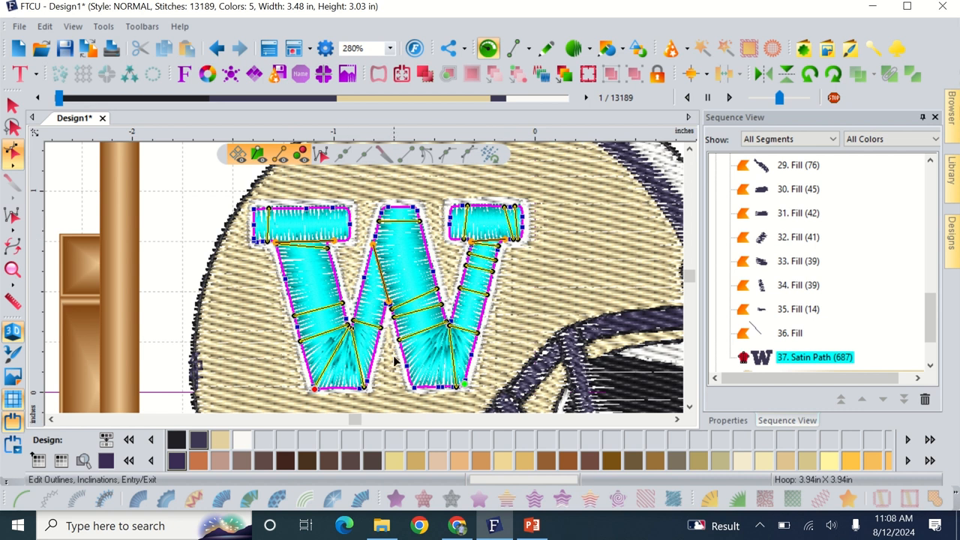
Add two split lines to the W, each running from an inner lower notch down to the foot's right corner
right_click(359, 321)
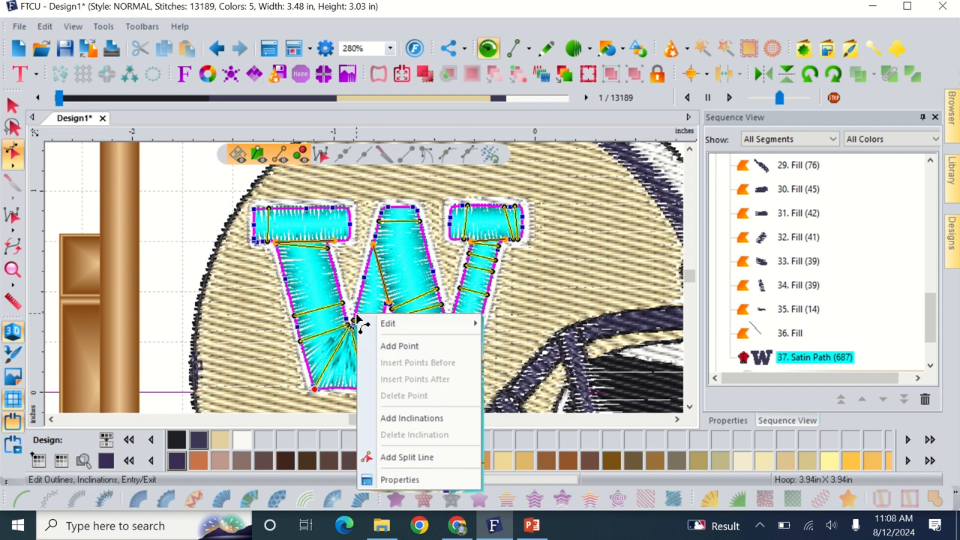
left_click(398, 457)
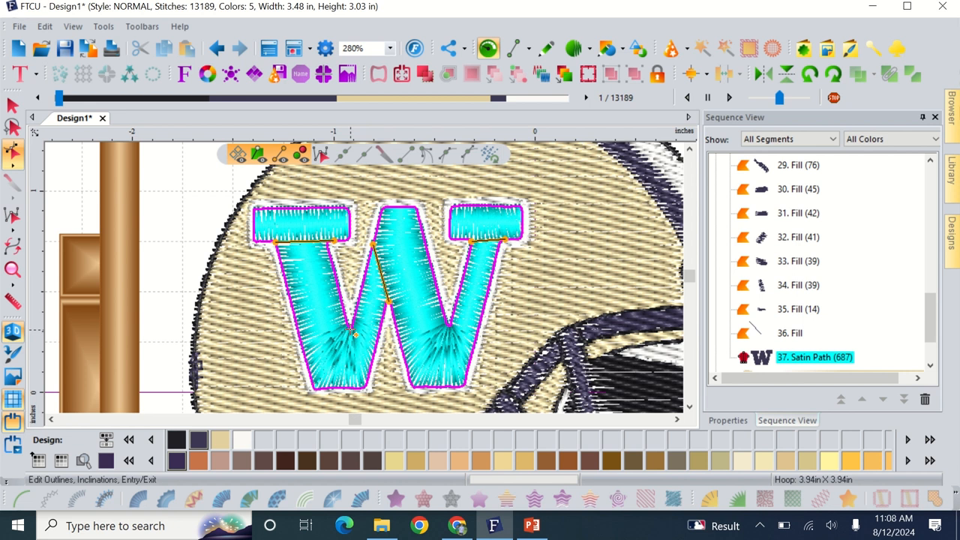
left_click(354, 333)
left_click(364, 386)
left_click(450, 324)
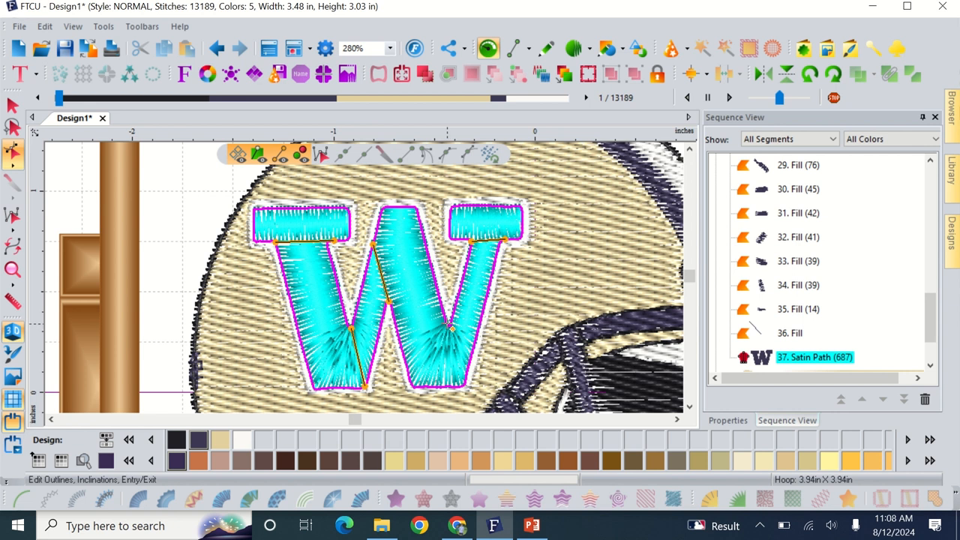
left_click(478, 387)
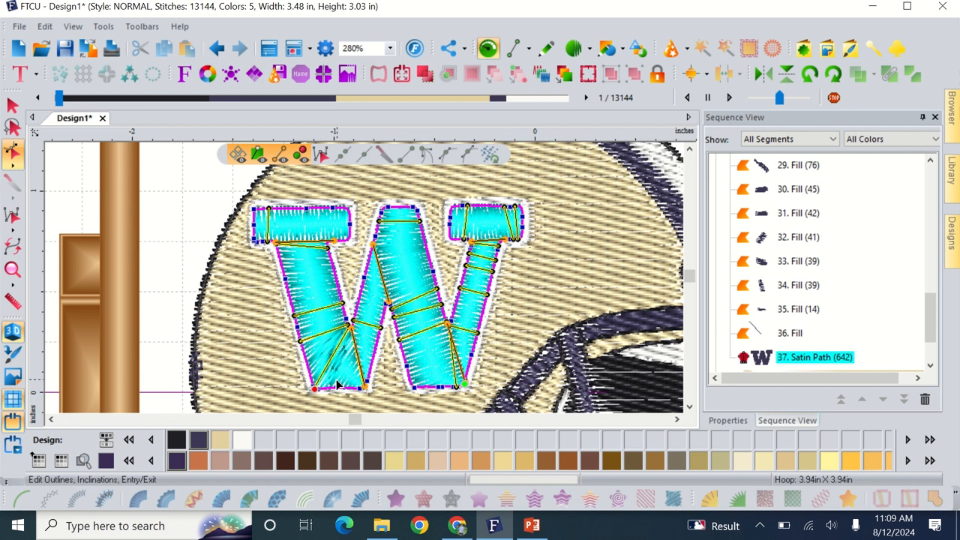
Reposition both ends of the diagonal inclination at the foot of the W's first stroke to align with the inclinations above it
scroll(316, 394, "up", 3)
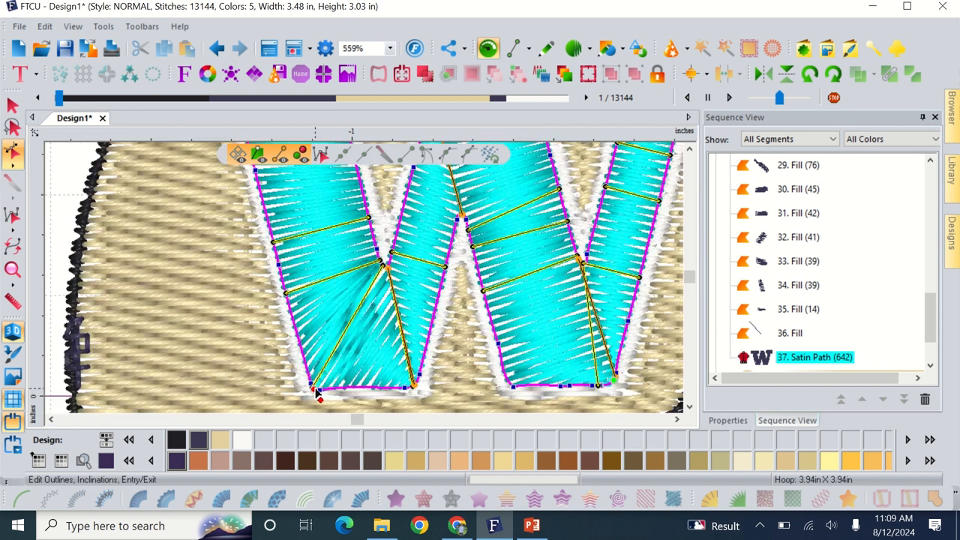
left_click_drag(382, 264, 431, 330)
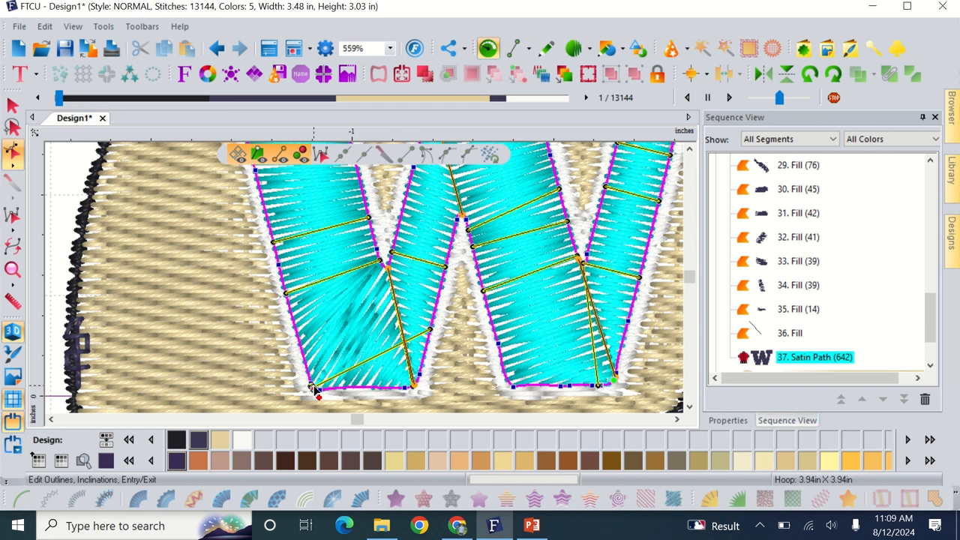
mouse_move(316, 391)
left_mouse_down()
mouse_move(294, 382)
mouse_move(305, 365)
mouse_move(296, 383)
mouse_move(305, 367)
mouse_move(315, 392)
mouse_move(306, 370)
left_mouse_up()
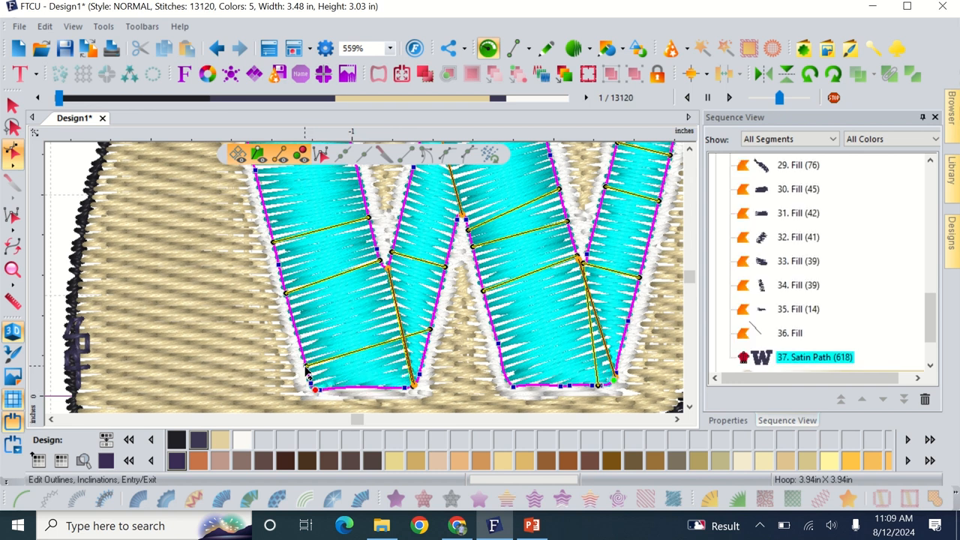
Lower the left end of the topmost inclination in the W's first stroke, just below the serif
scroll(306, 371, "down", 3)
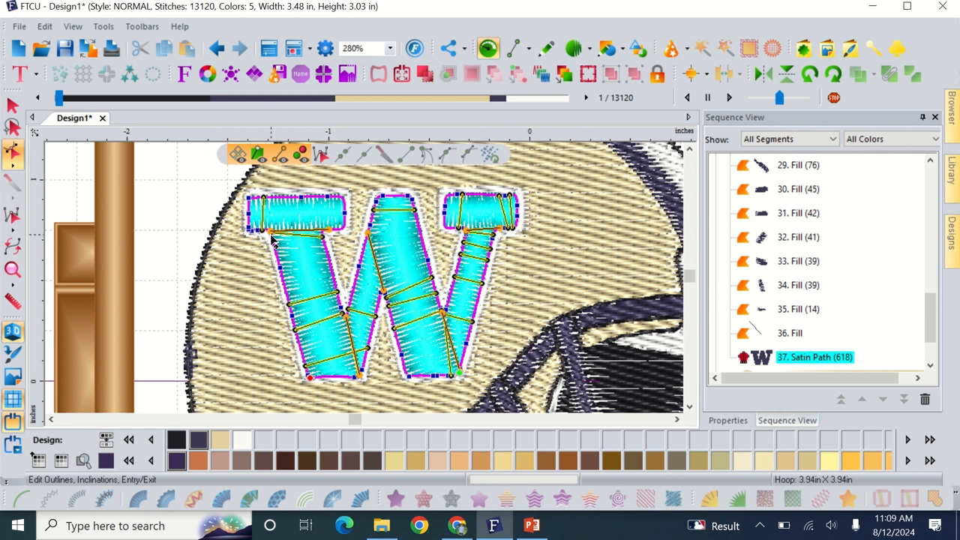
scroll(271, 238, "up", 3)
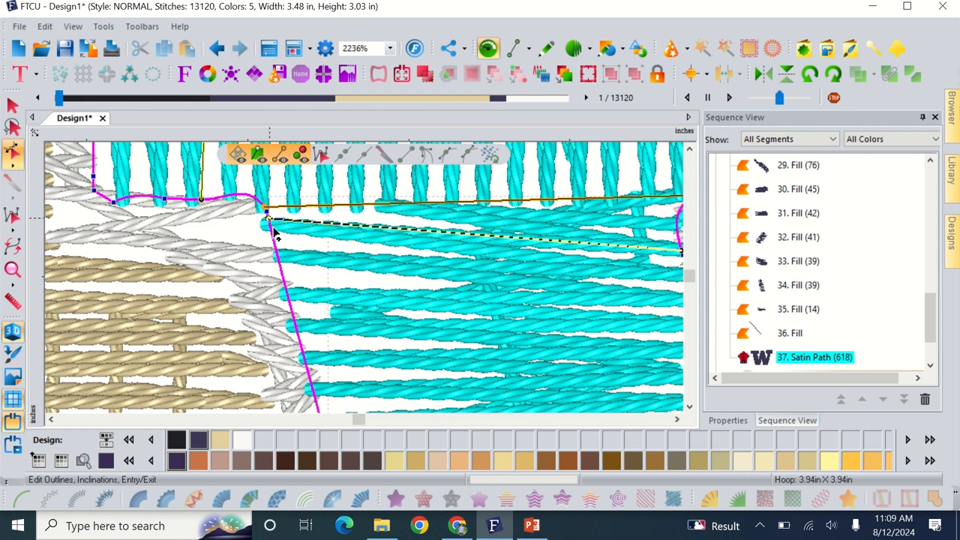
left_click_drag(274, 232, 291, 301)
scroll(289, 294, "down", 2)
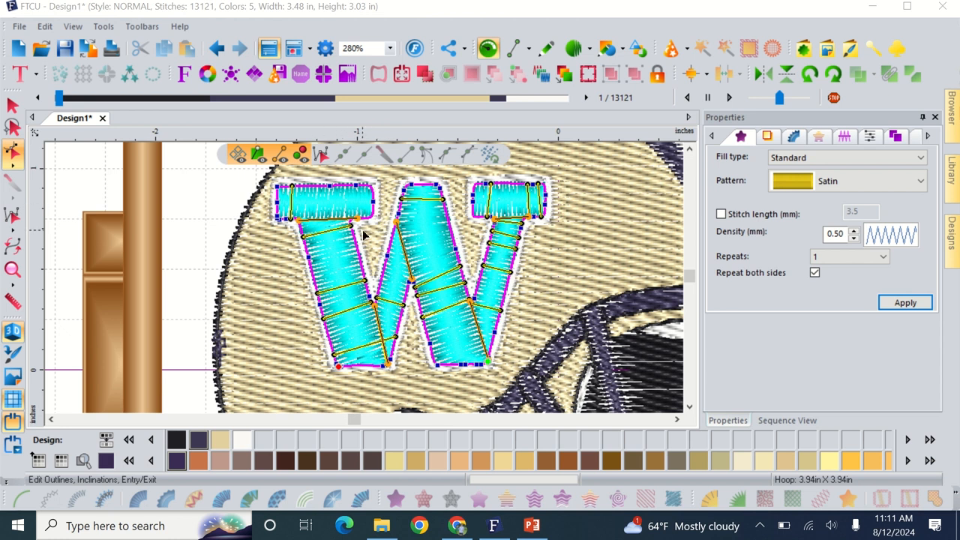
Set the W's satin density to 0.30 mm, apply it and deselect the letter
left_click(831, 258)
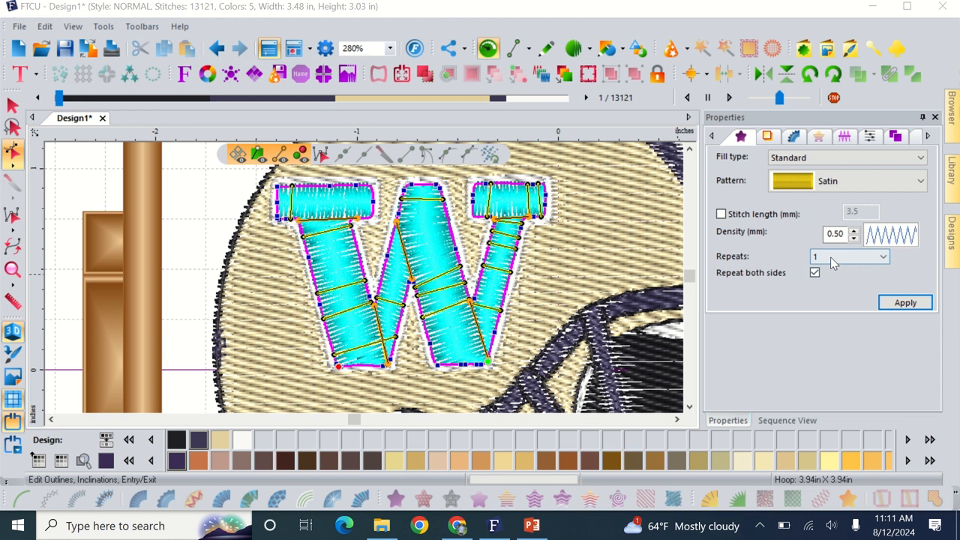
left_click(766, 420)
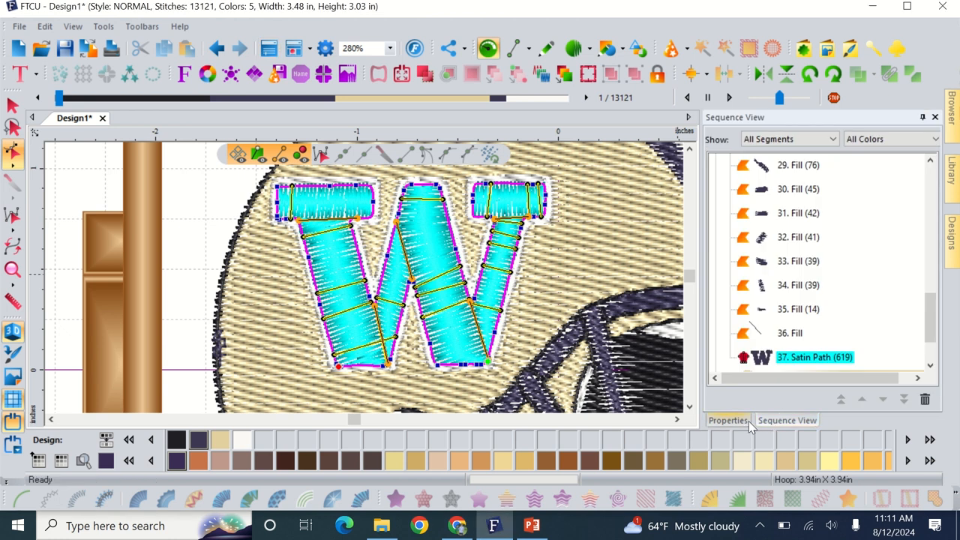
left_click(733, 421)
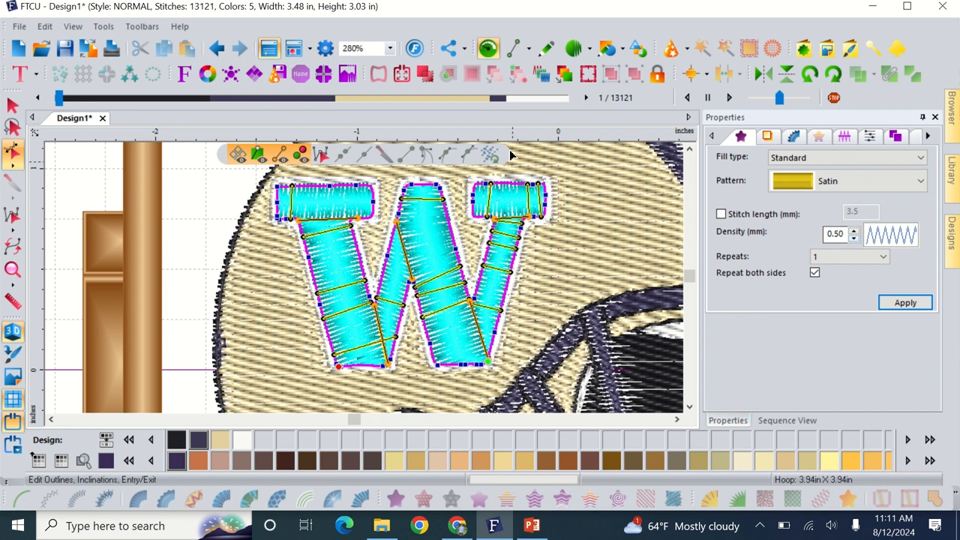
left_click(142, 26)
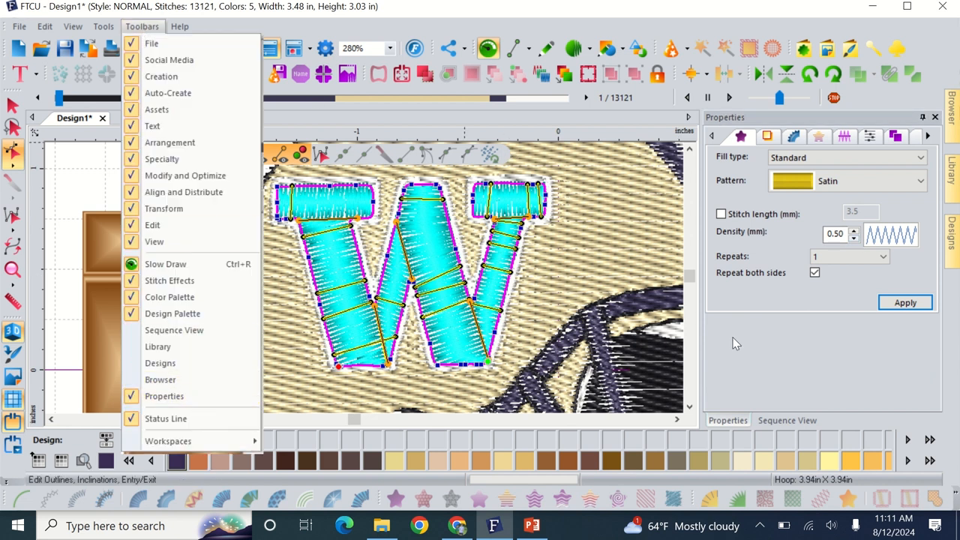
left_click(854, 237)
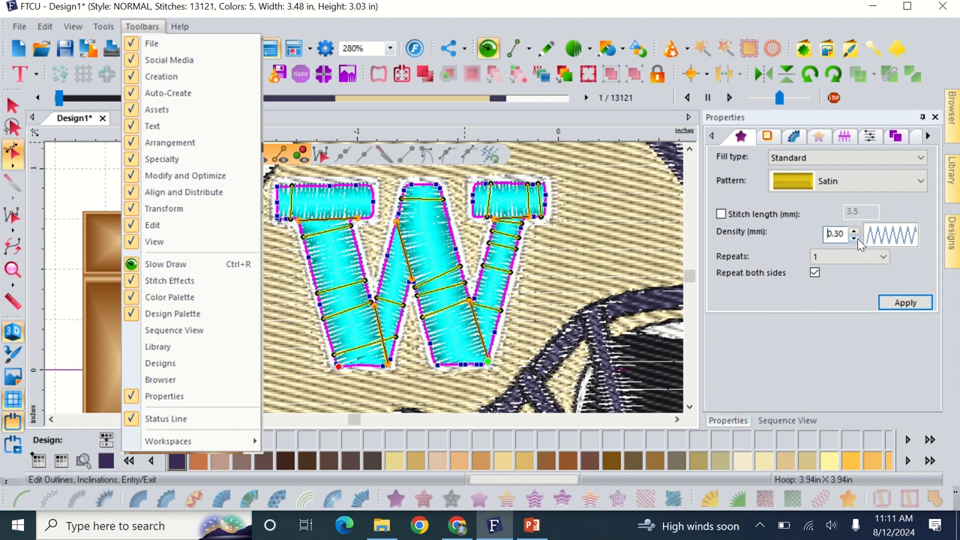
left_click(856, 238)
left_click(905, 304)
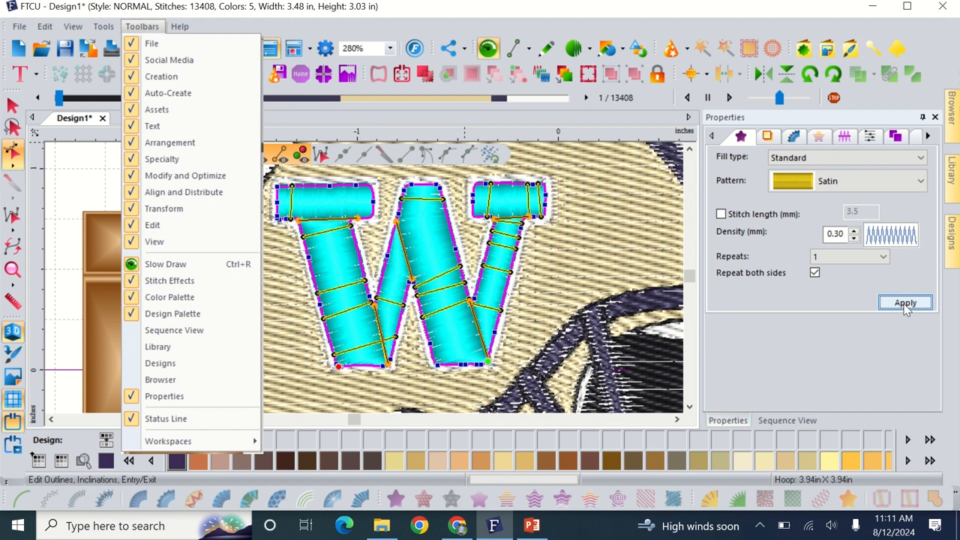
left_click(388, 25)
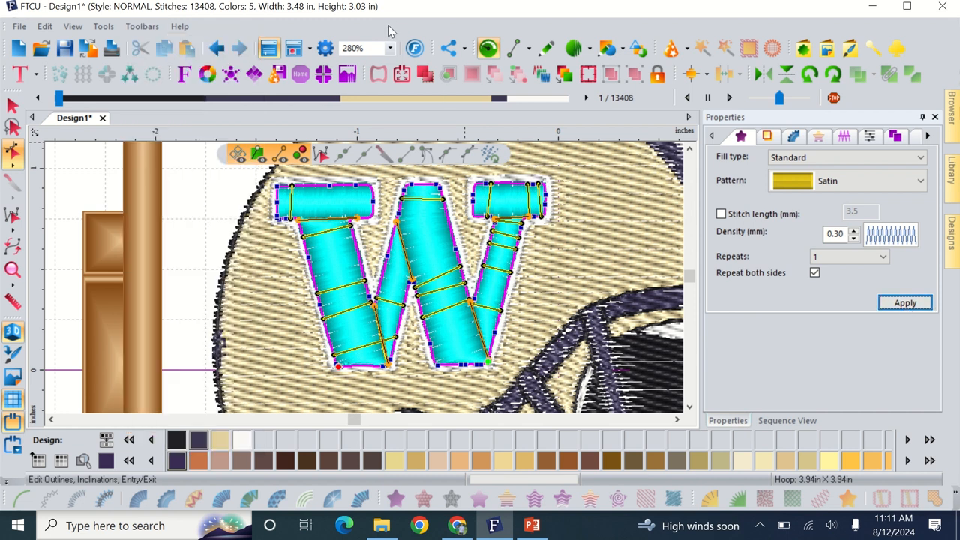
left_click(212, 236)
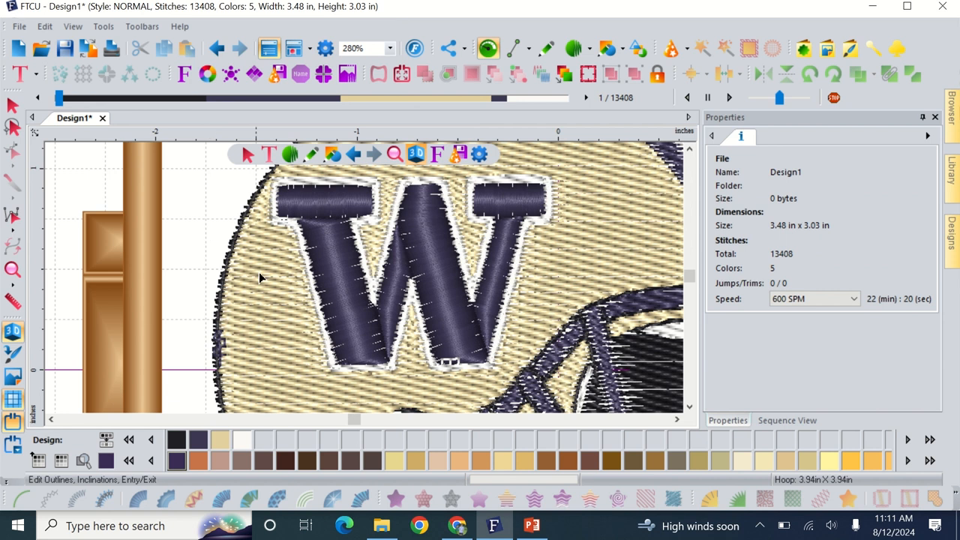
Reselect the W, set its satin density to 0.20 mm, apply it and deselect
left_click(353, 324)
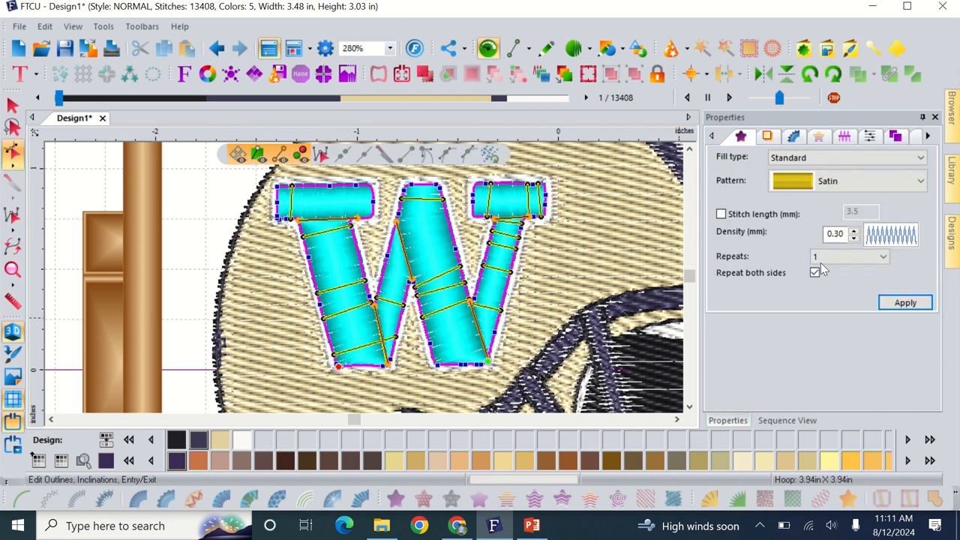
left_click(853, 237)
left_click(906, 303)
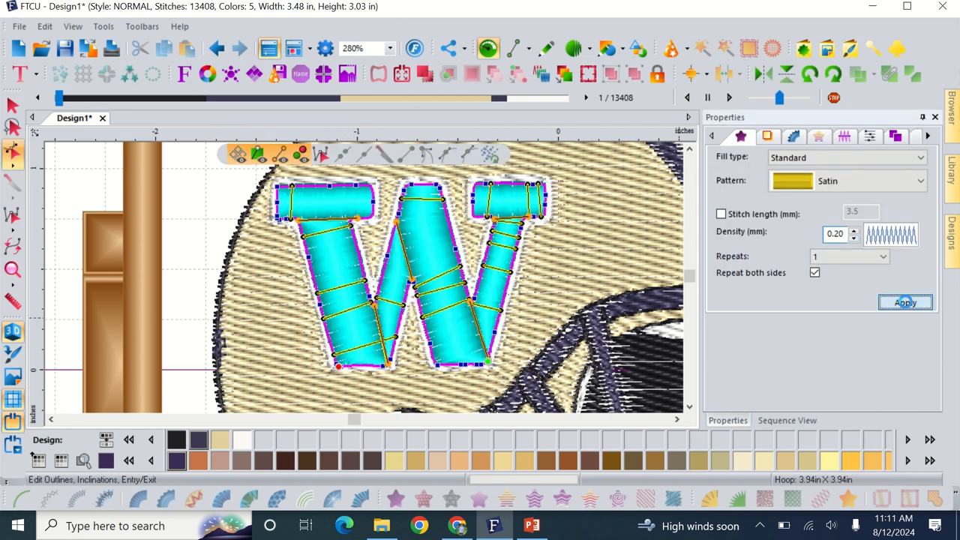
left_click(179, 268)
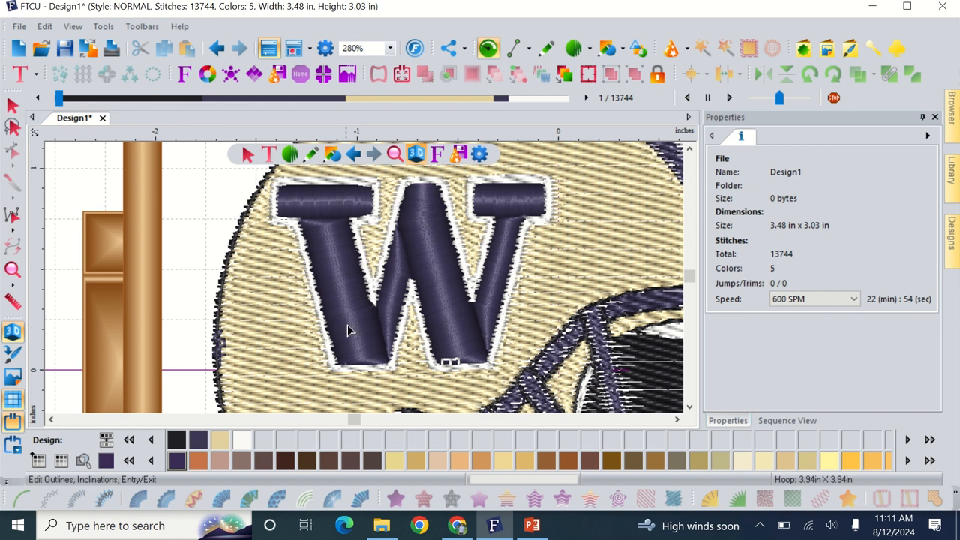
Reselect the navy W, set its satin density to 0.30 mm, apply the change and deselect the letter
left_click(12, 106)
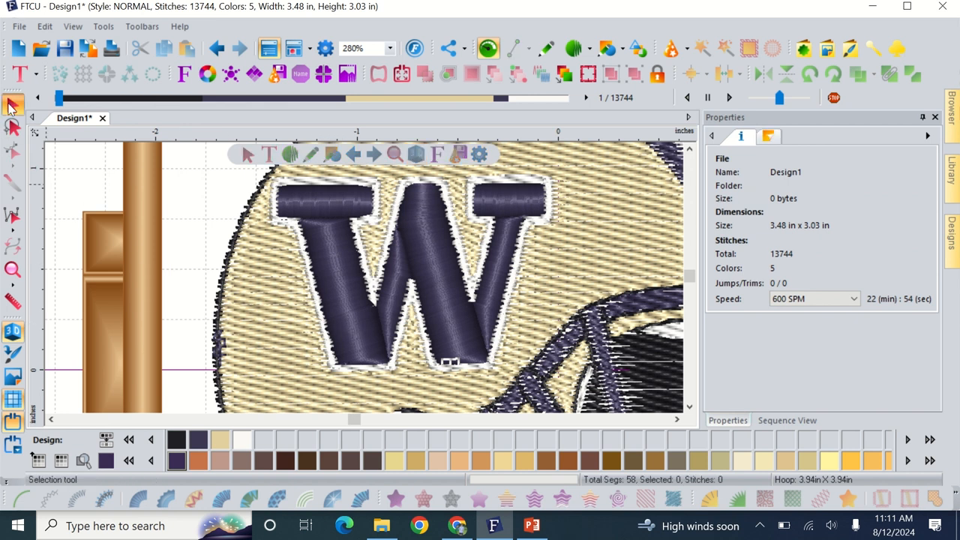
left_click(347, 266)
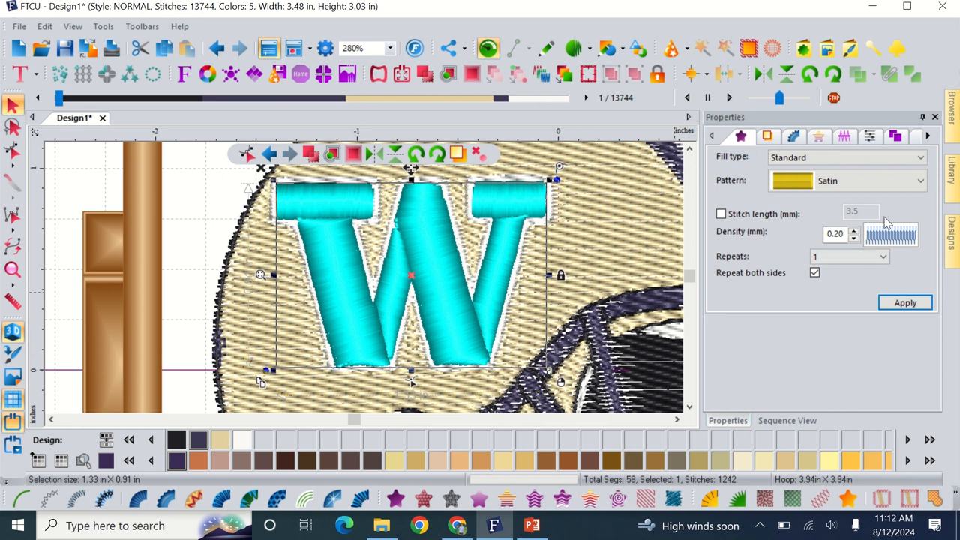
left_click(855, 230)
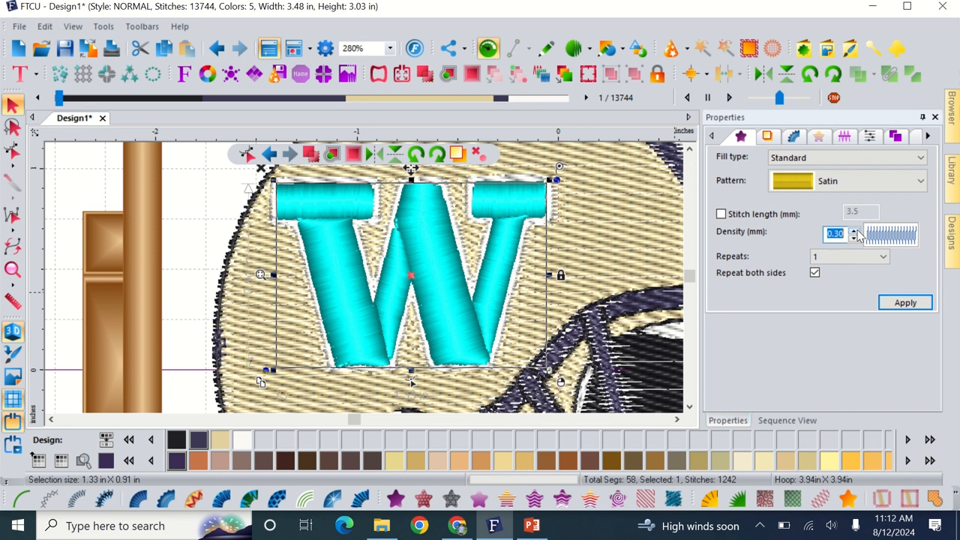
left_click(908, 302)
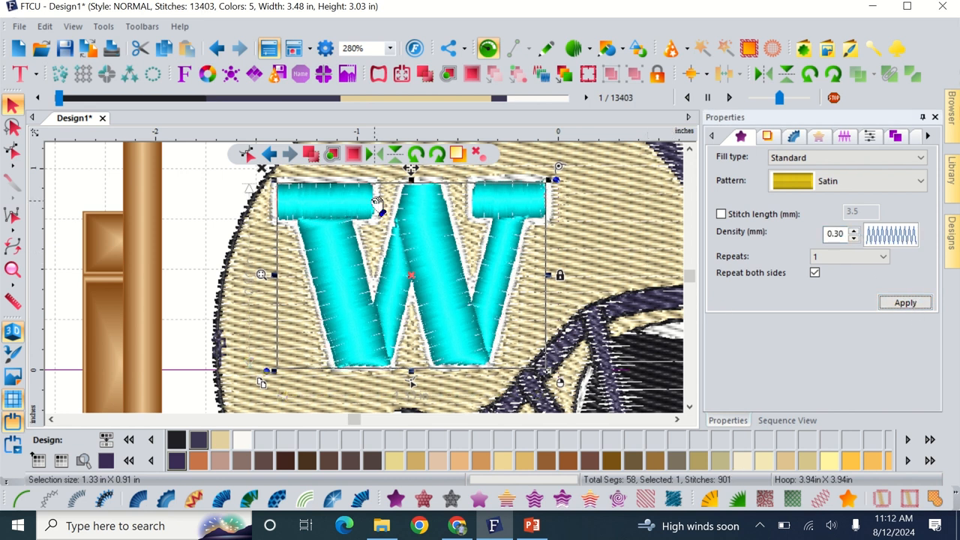
left_click(210, 244)
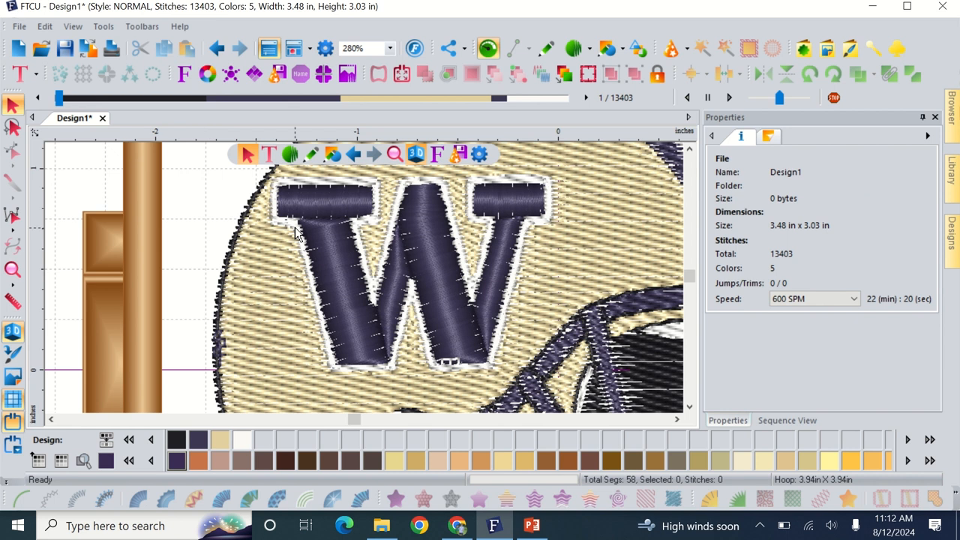
Select the white outline around the W and convert it to a satin fill
scroll(296, 232, "up", 4)
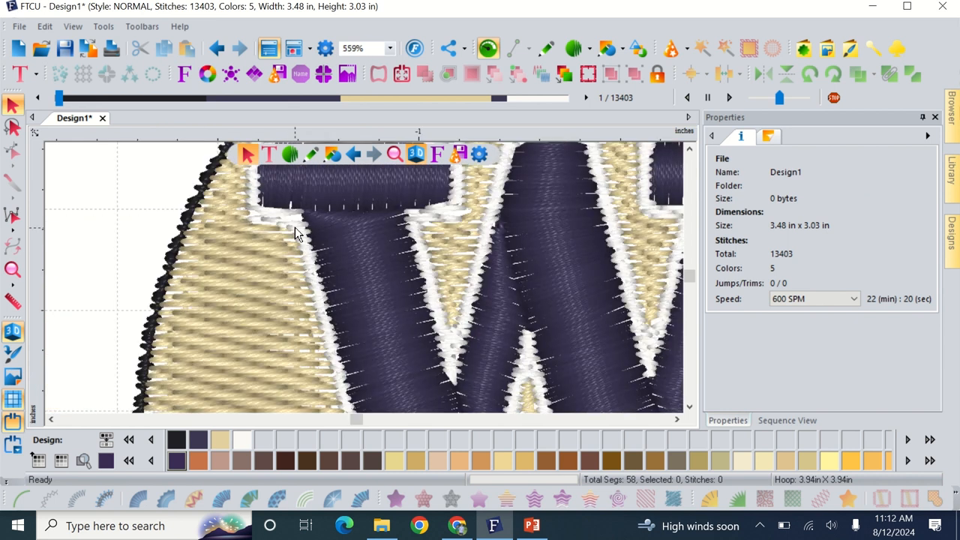
left_click(295, 227)
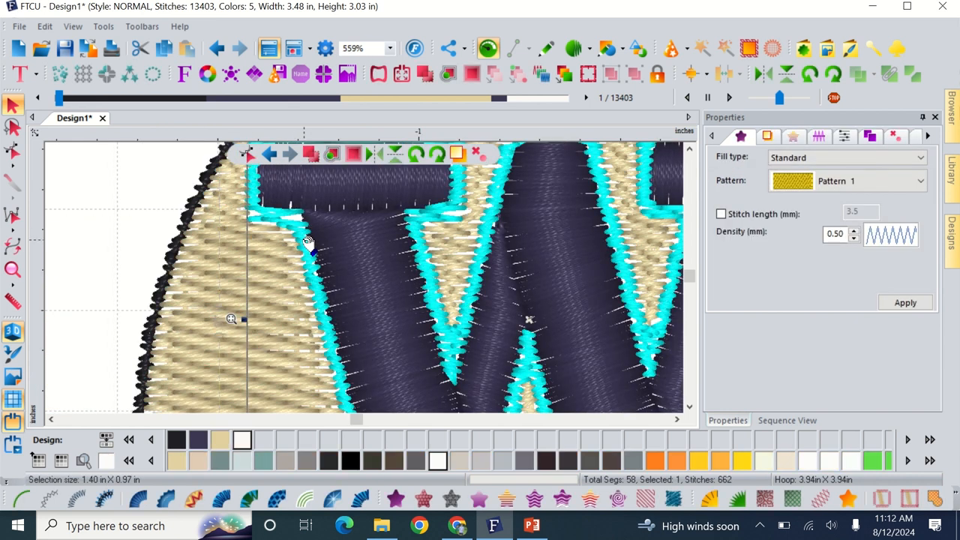
scroll(309, 246, "down", 2)
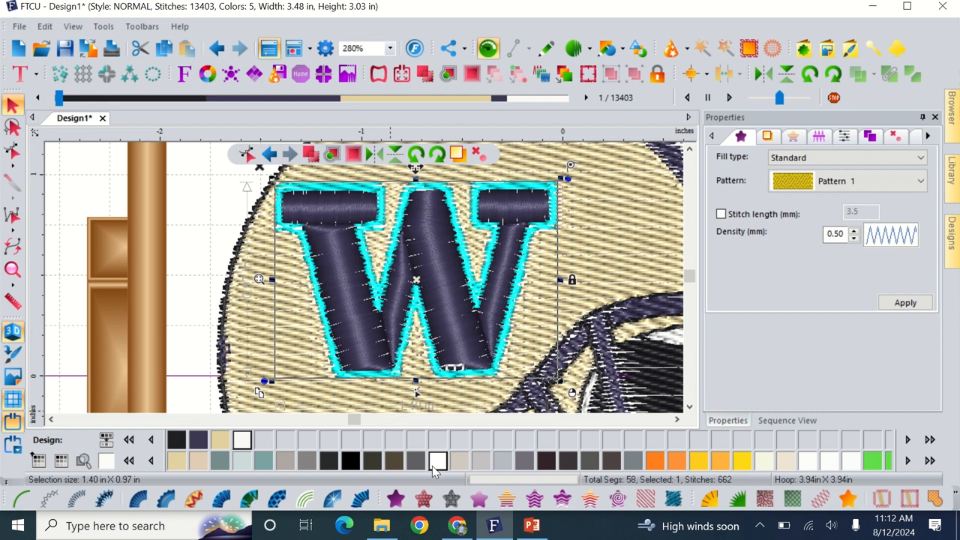
left_click(360, 500)
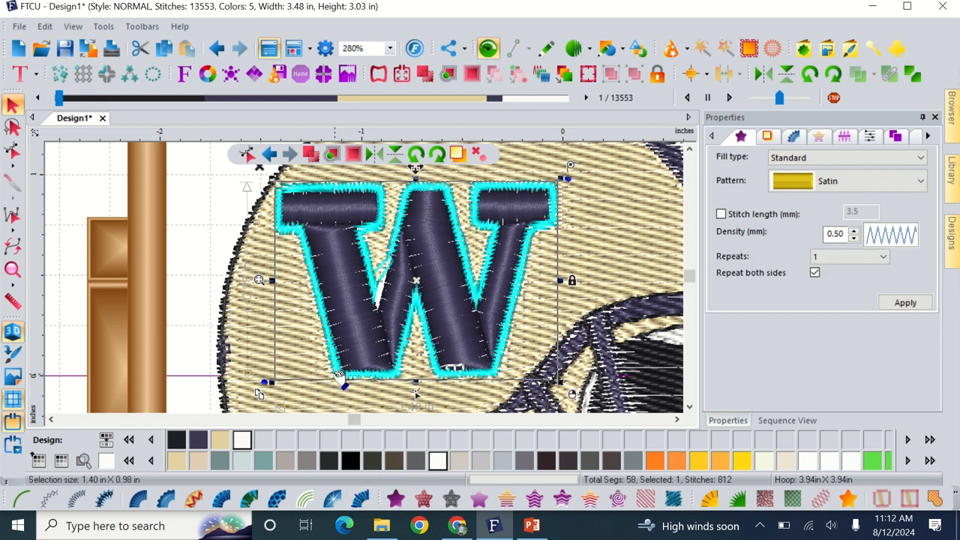
Add two inclinations at the white outline's first inner V, one across its right arm and one vertical through its lower tip
scroll(381, 305, "up", 5)
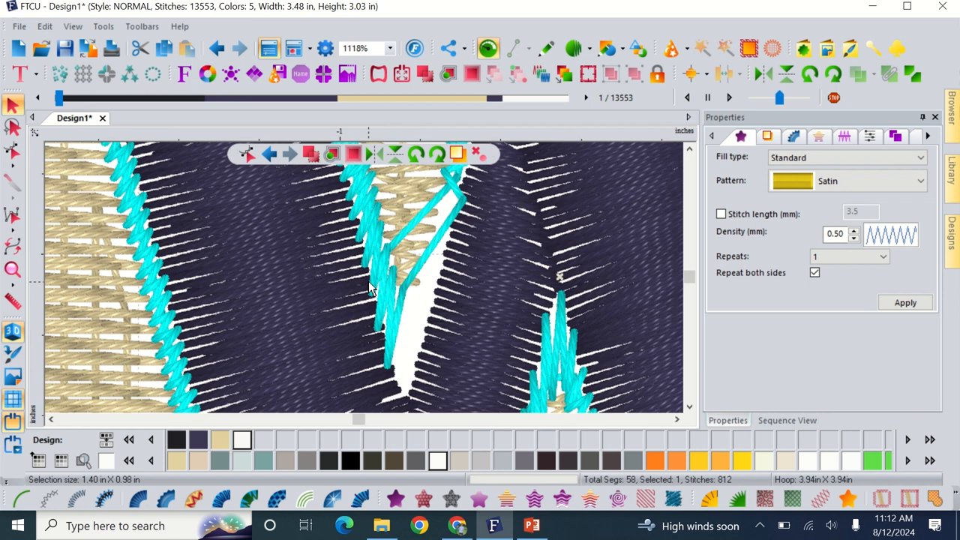
scroll(371, 289, "down", 3)
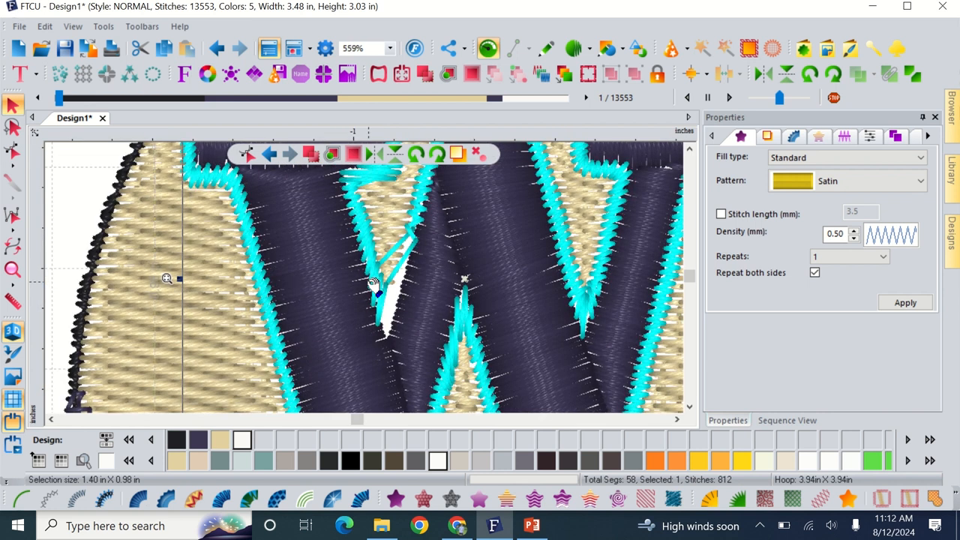
left_click(14, 152)
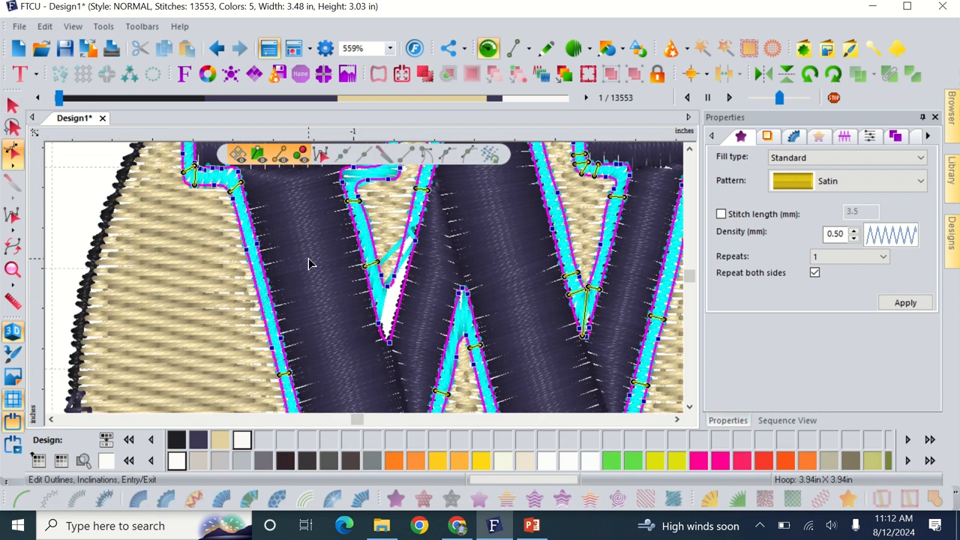
right_click(403, 271)
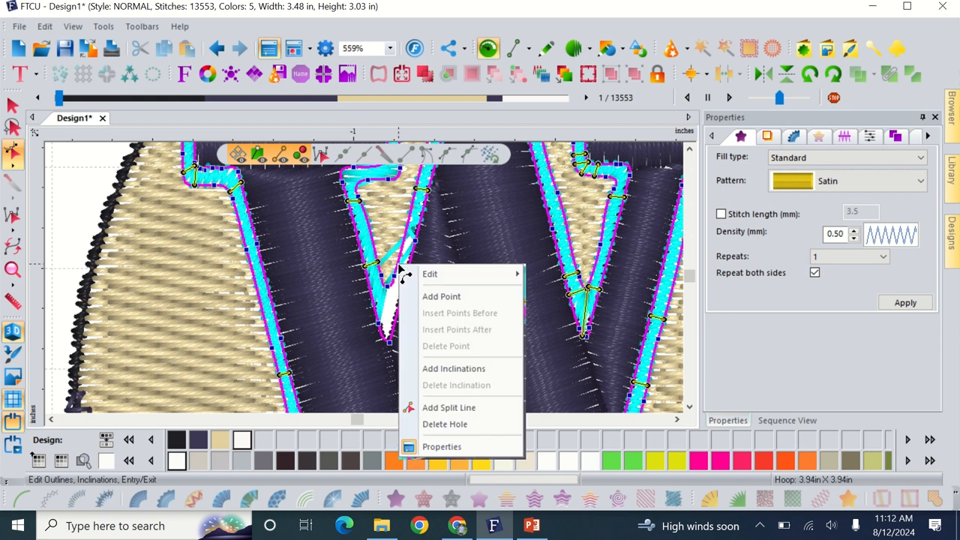
left_click(444, 371)
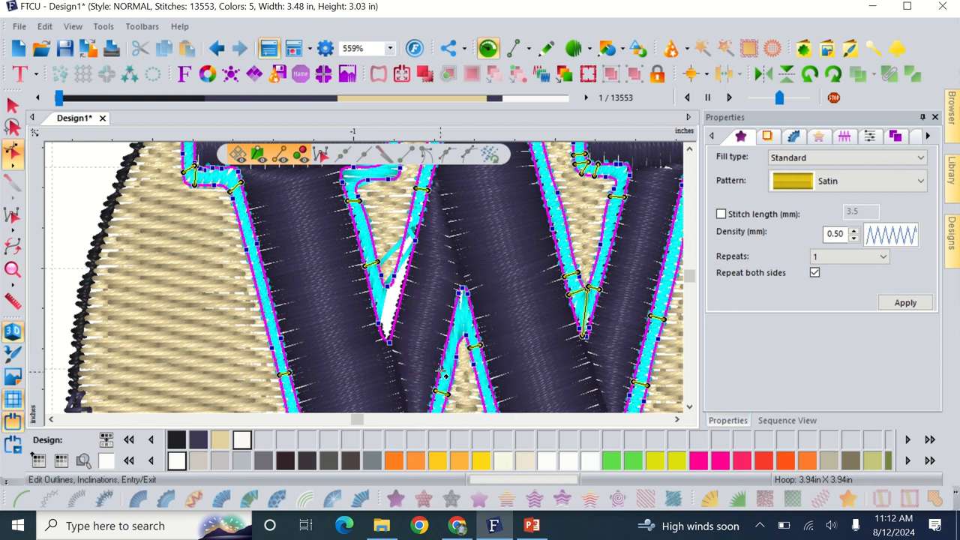
left_click(408, 242)
left_click(390, 284)
left_click(385, 352)
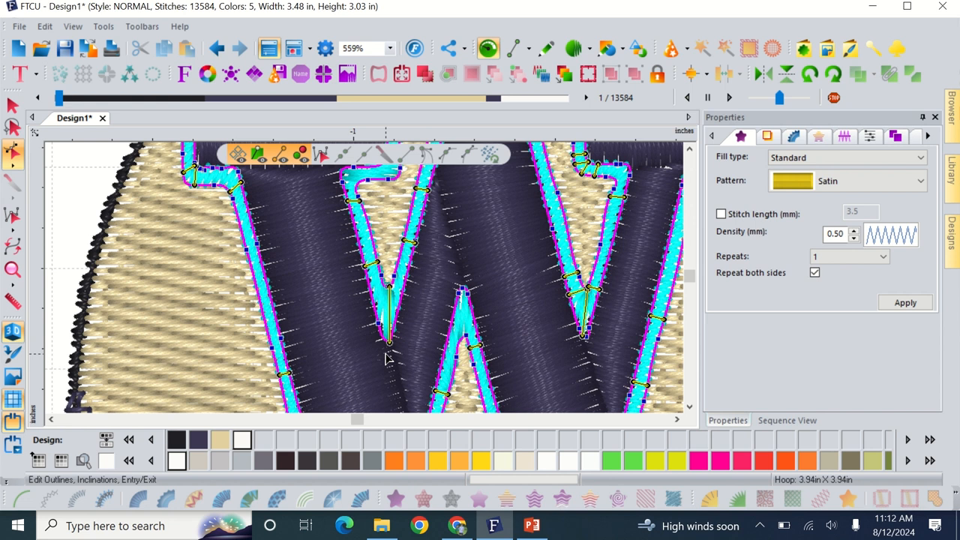
Add a vertical inclination across the outline beneath the first serif's right end and raise the outer end of the neighbouring inclination to level it
scroll(385, 359, "down", 2)
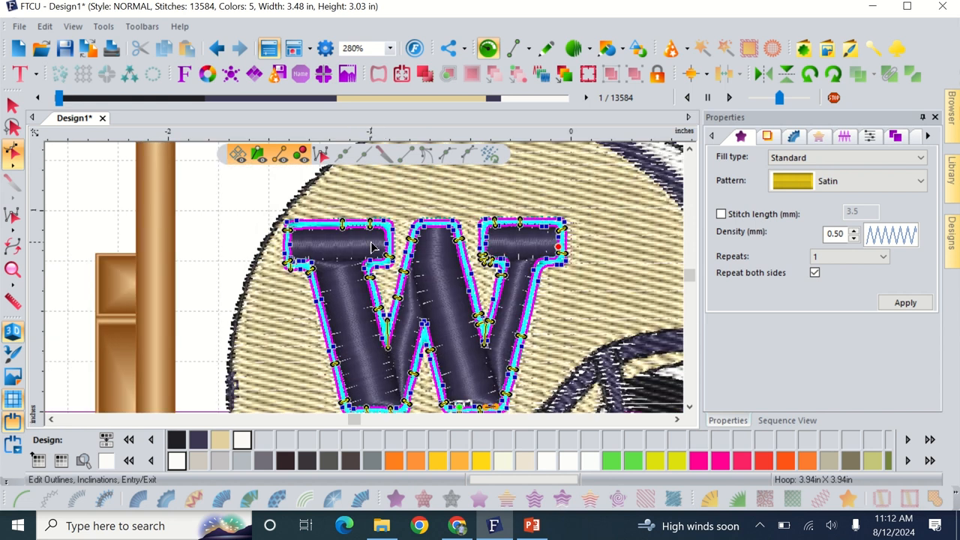
scroll(370, 248, "up", 2)
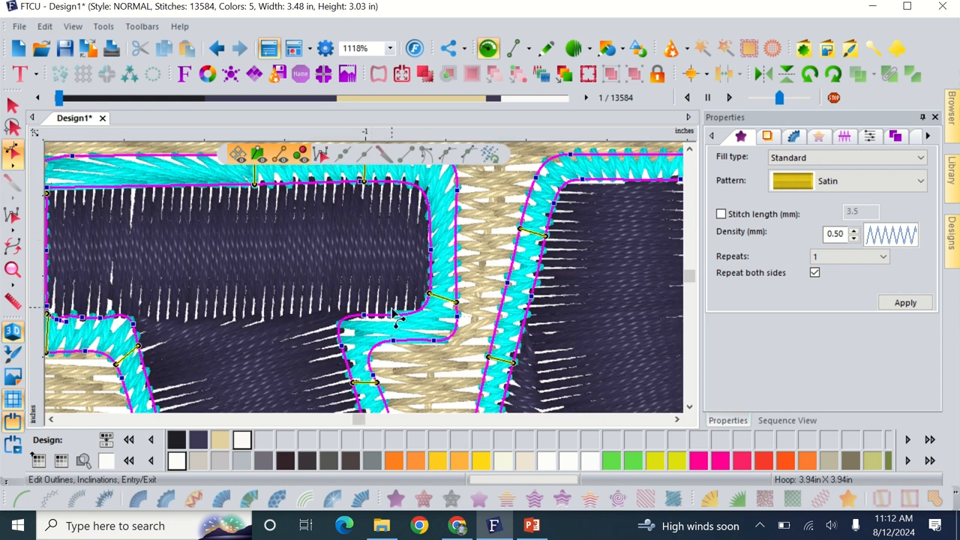
right_click(390, 320)
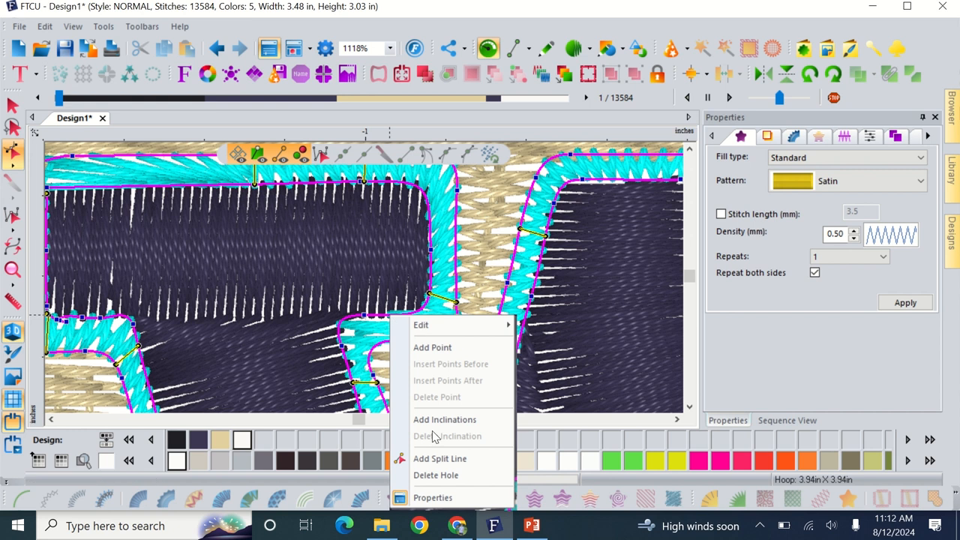
left_click(452, 420)
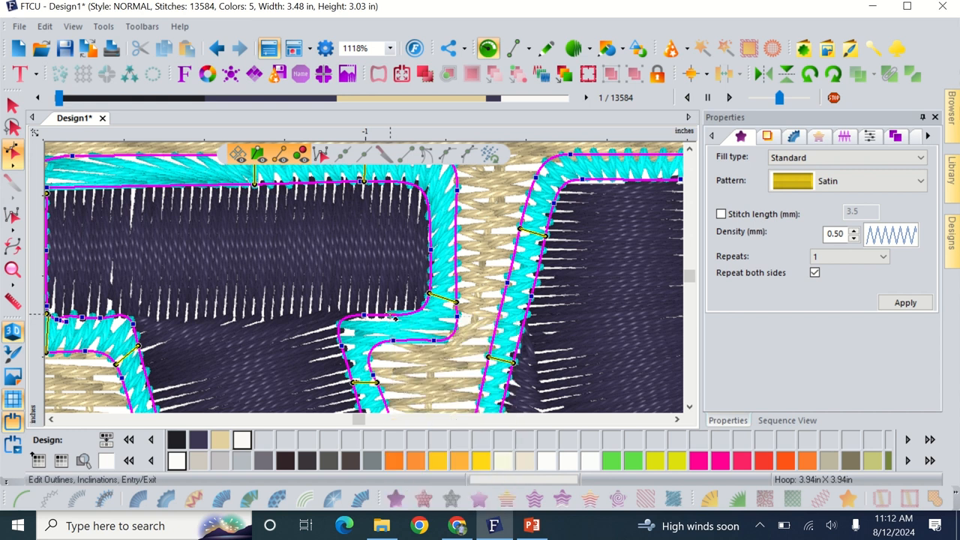
left_click_drag(395, 318, 393, 358)
right_click(393, 358)
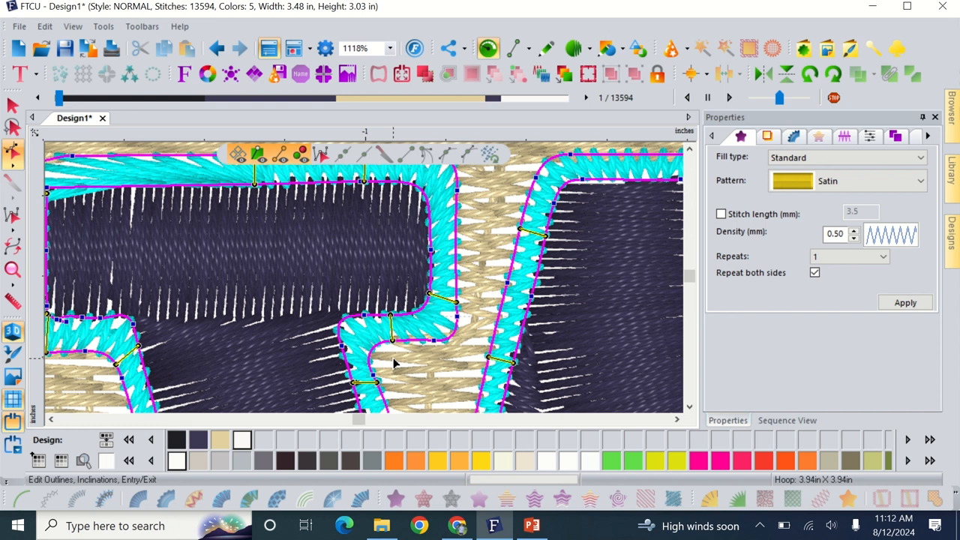
left_click_drag(456, 302, 458, 293)
Add a vertical inclination across the outline's top edge near the first serif's left corner
scroll(399, 358, "left", 5)
scroll(399, 357, "up", 2)
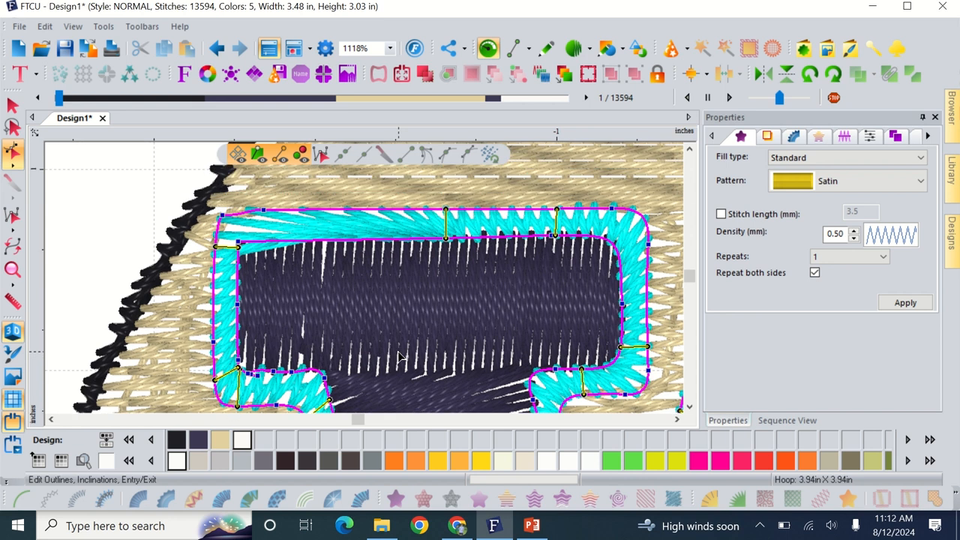
right_click(296, 214)
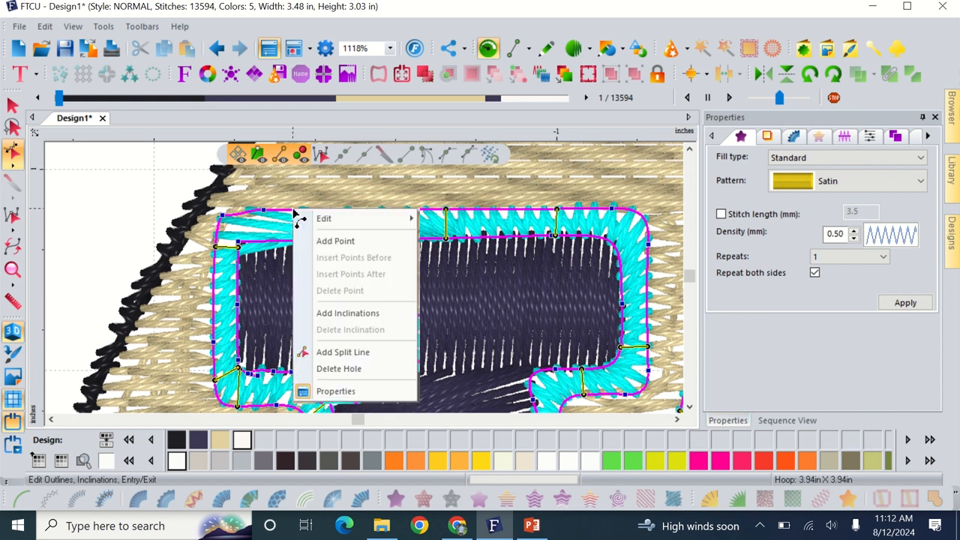
left_click(347, 313)
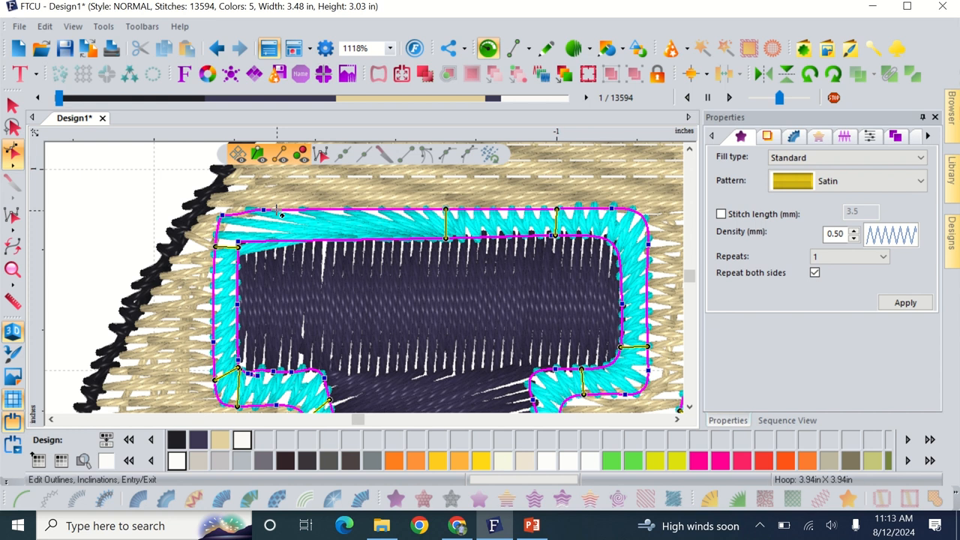
left_click_drag(277, 210, 276, 238)
Examine the outline's satin stitches and inclinations down the first stroke, around both feet and up to the right serif
scroll(277, 240, "down", 5)
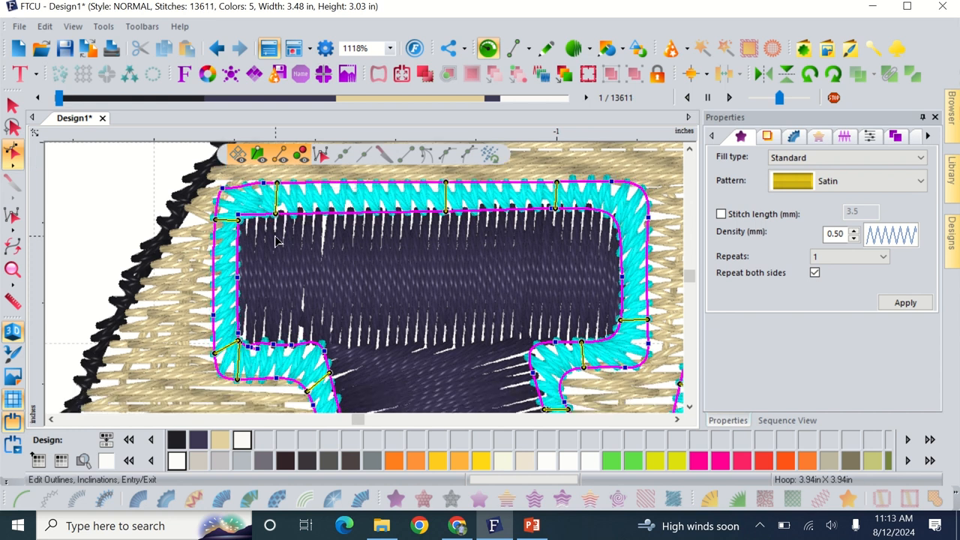
scroll(275, 240, "down", 5)
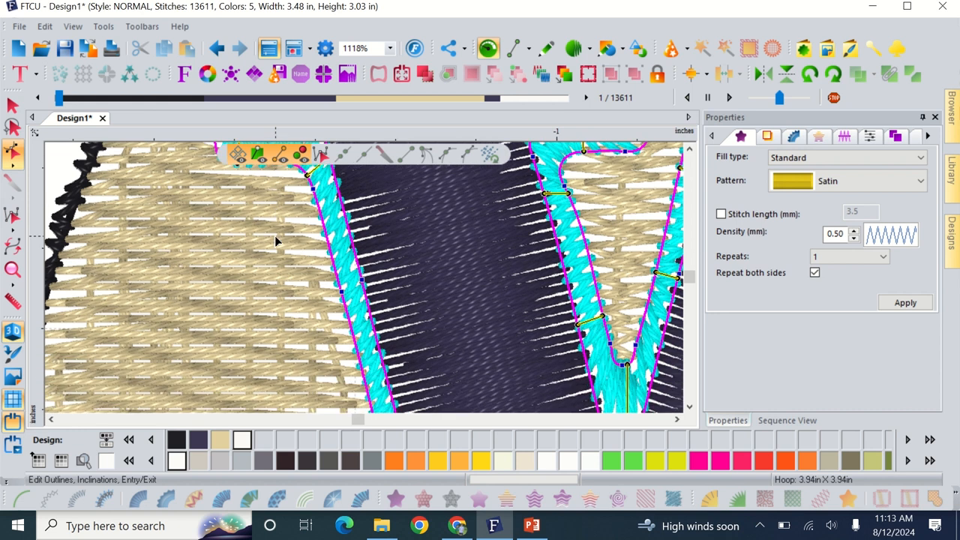
scroll(274, 240, "down", 5)
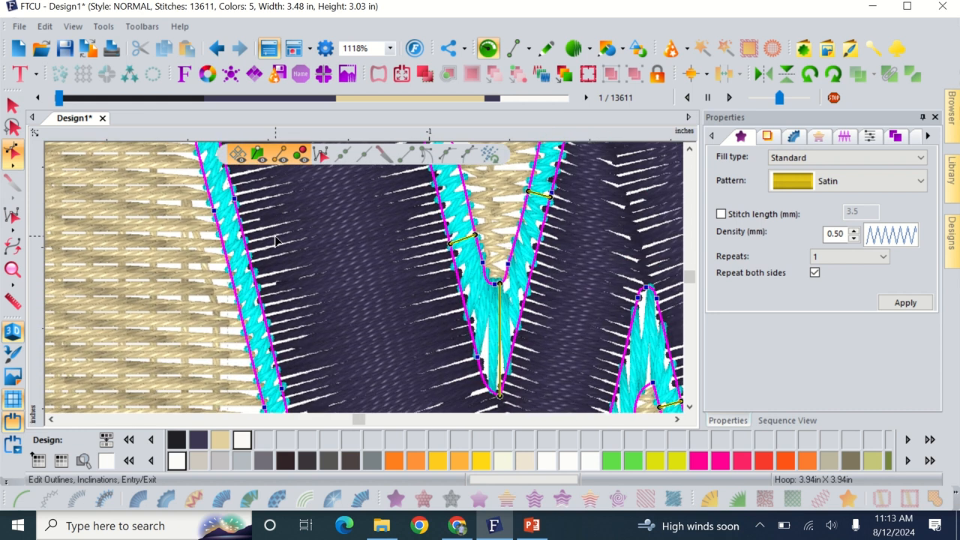
scroll(275, 240, "down", 5)
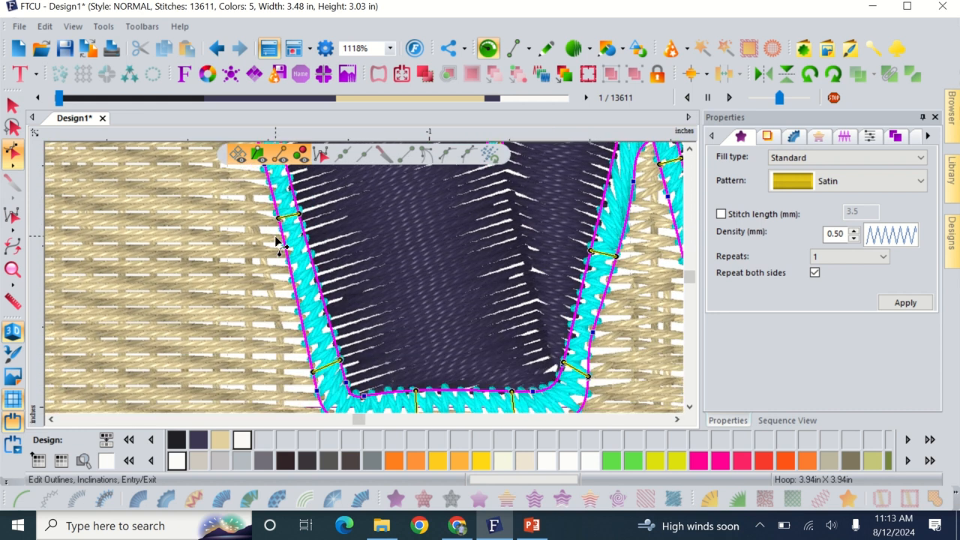
scroll(275, 240, "up", 3)
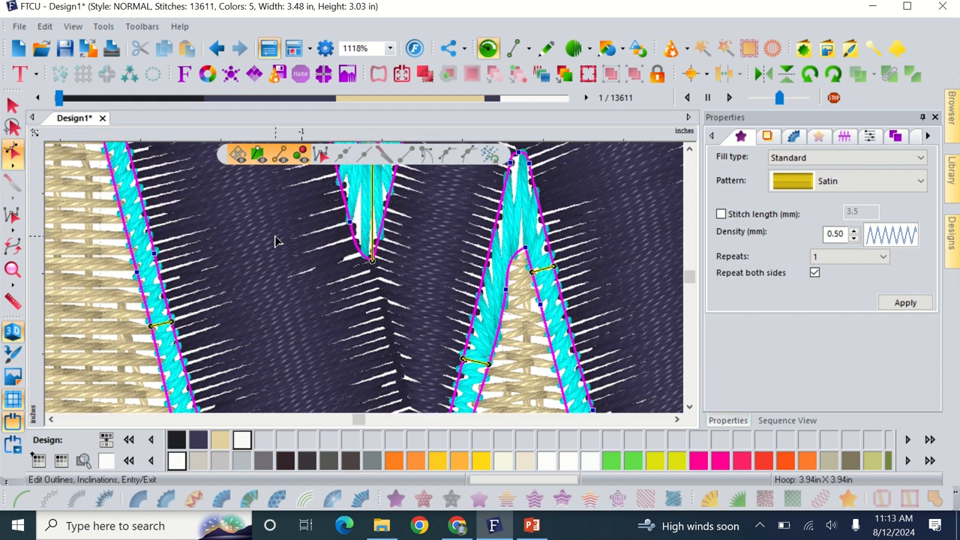
scroll(274, 240, "down", 4)
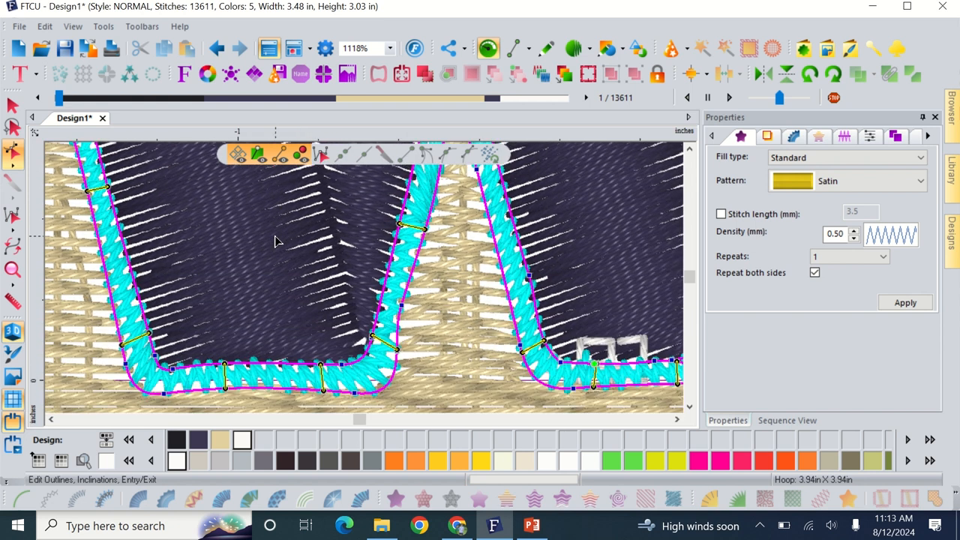
scroll(275, 239, "right", 4)
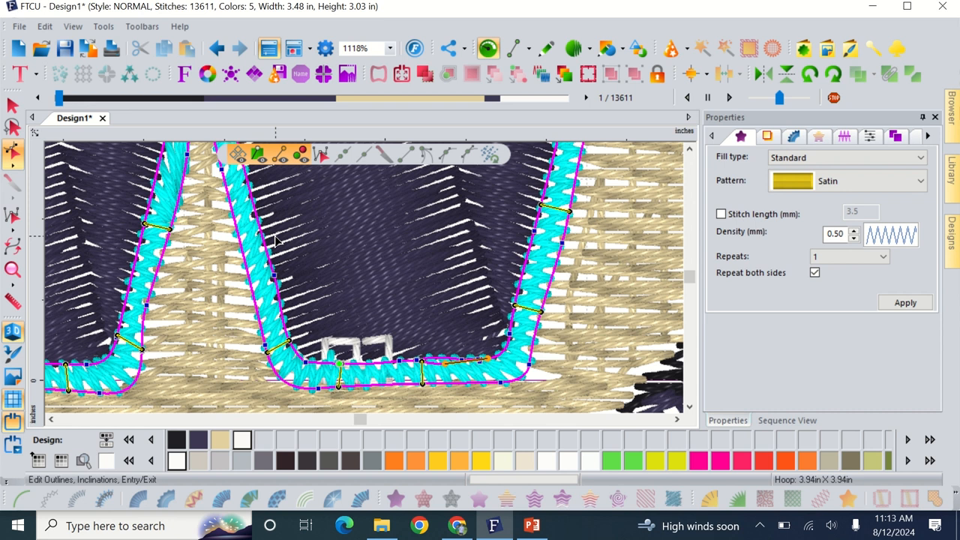
scroll(274, 240, "up", 4)
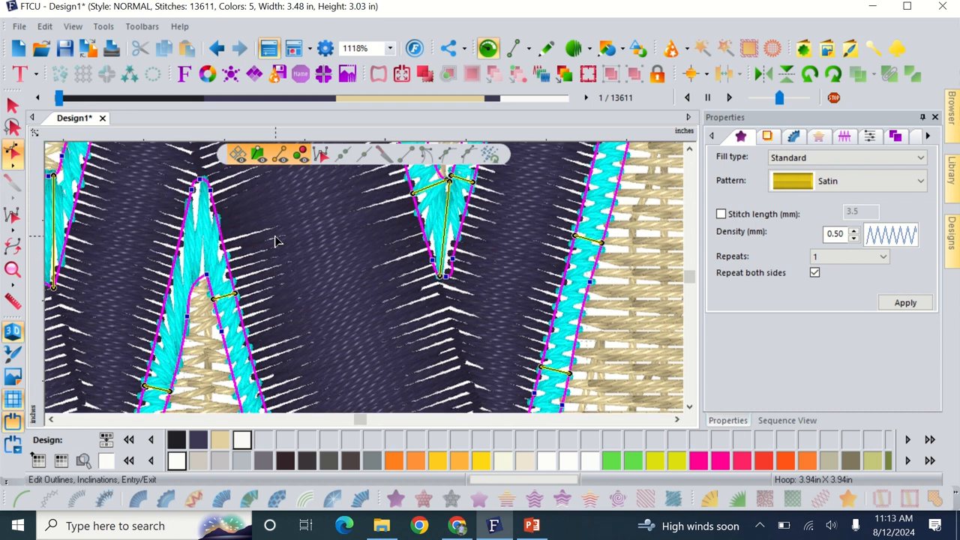
scroll(275, 240, "up", 1)
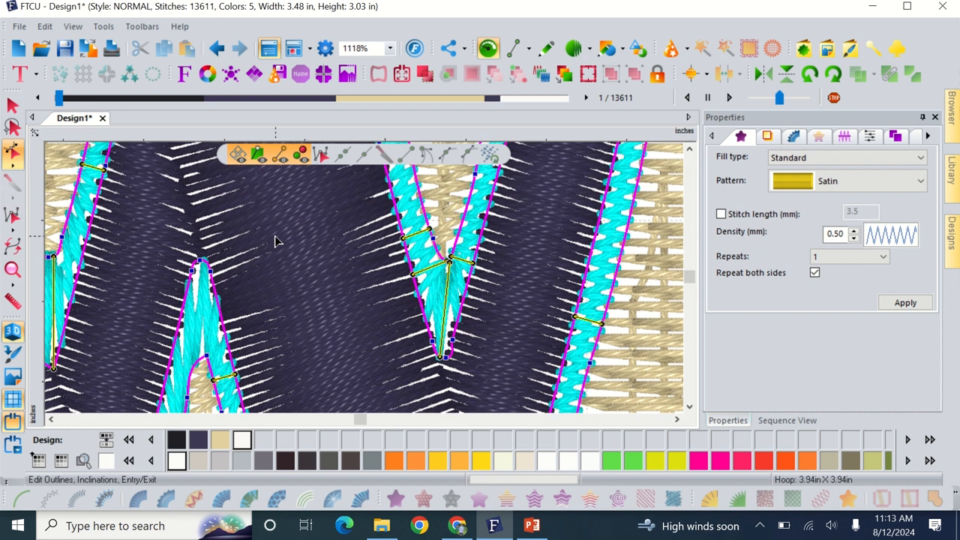
scroll(275, 240, "right", 2)
scroll(275, 238, "up", 3)
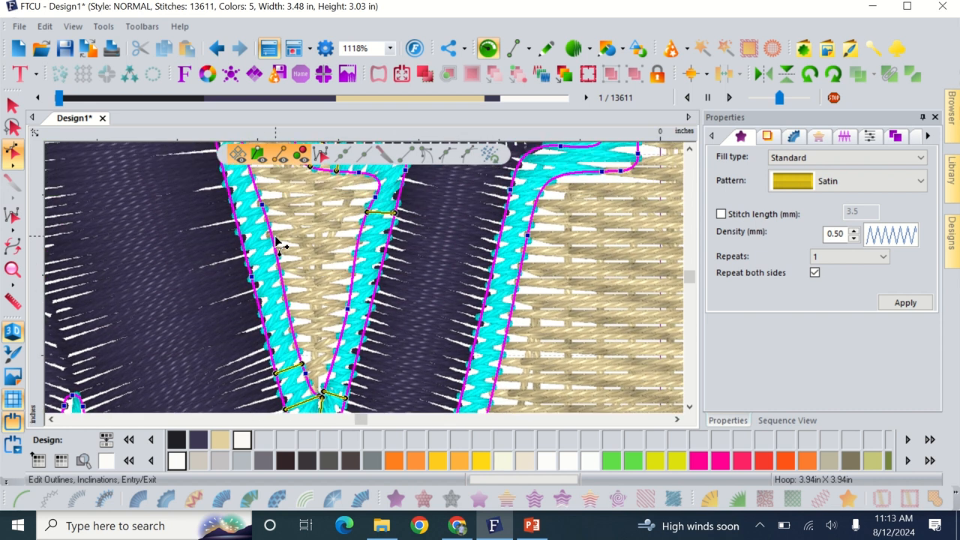
scroll(274, 240, "up", 1)
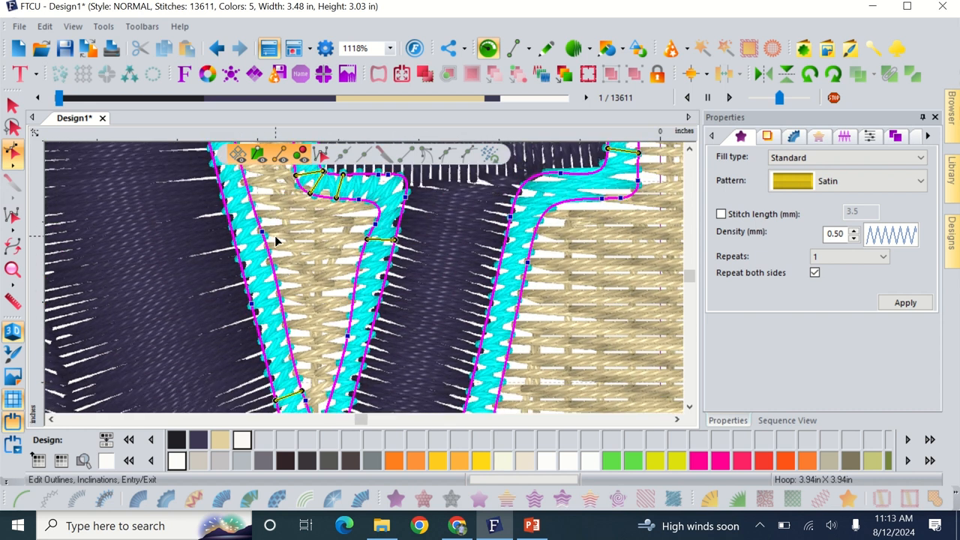
scroll(276, 240, "right", 2)
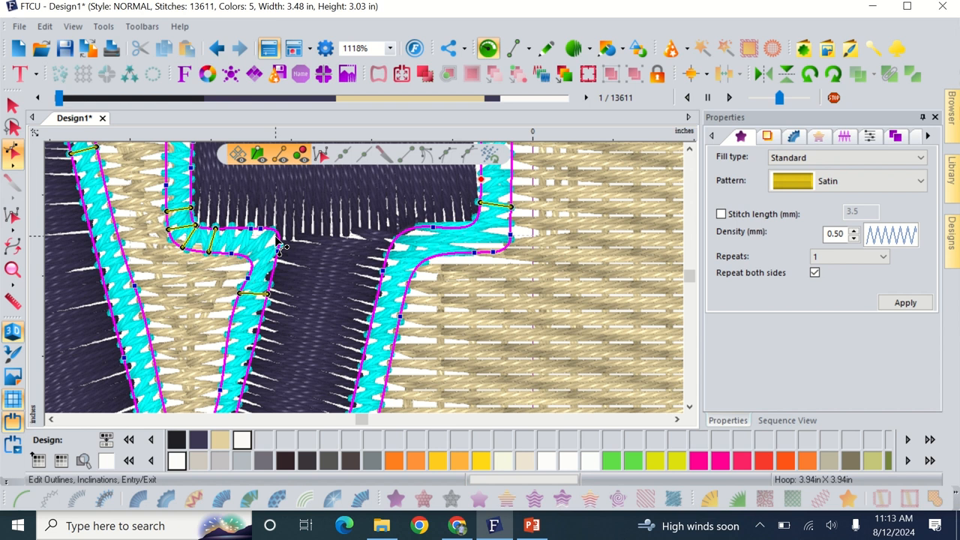
scroll(280, 250, "up", 1)
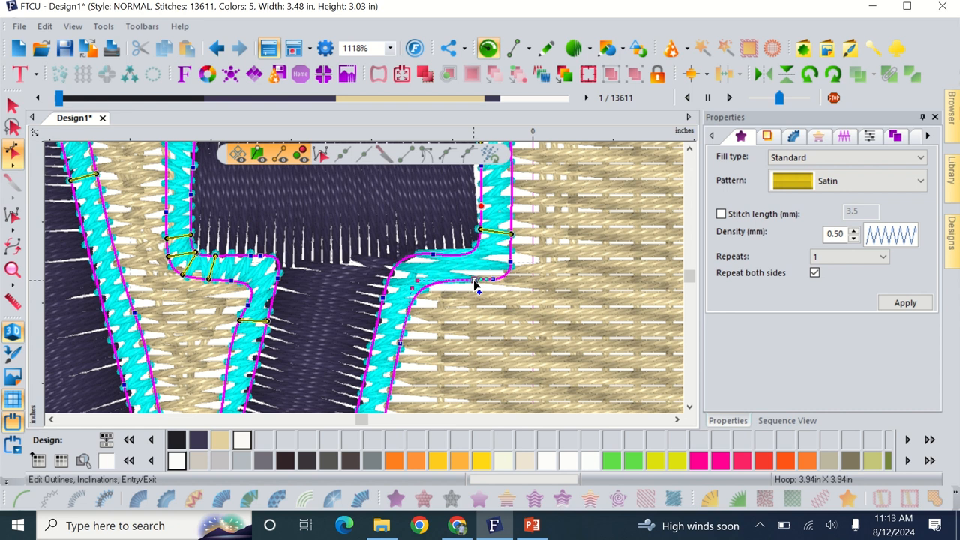
left_click_drag(475, 281, 462, 289)
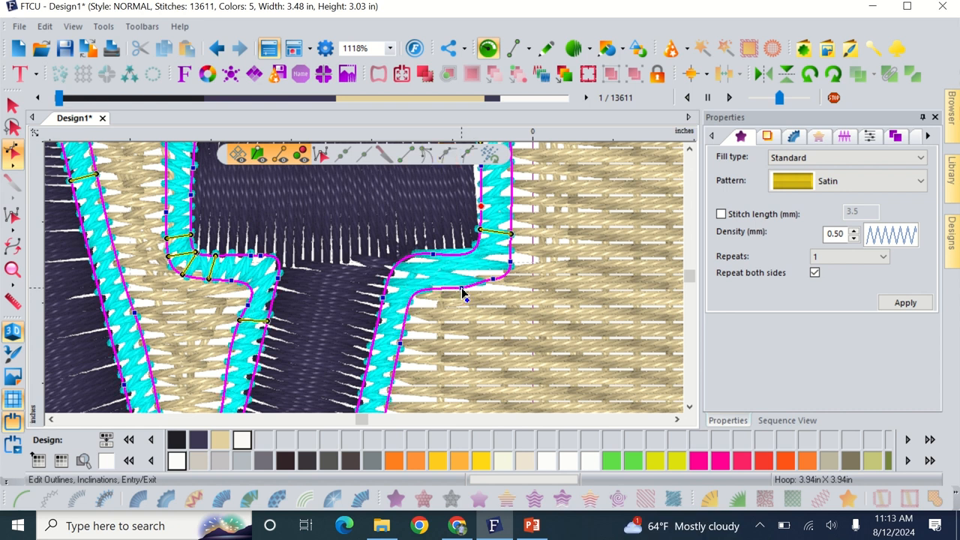
key("ctrl+z")
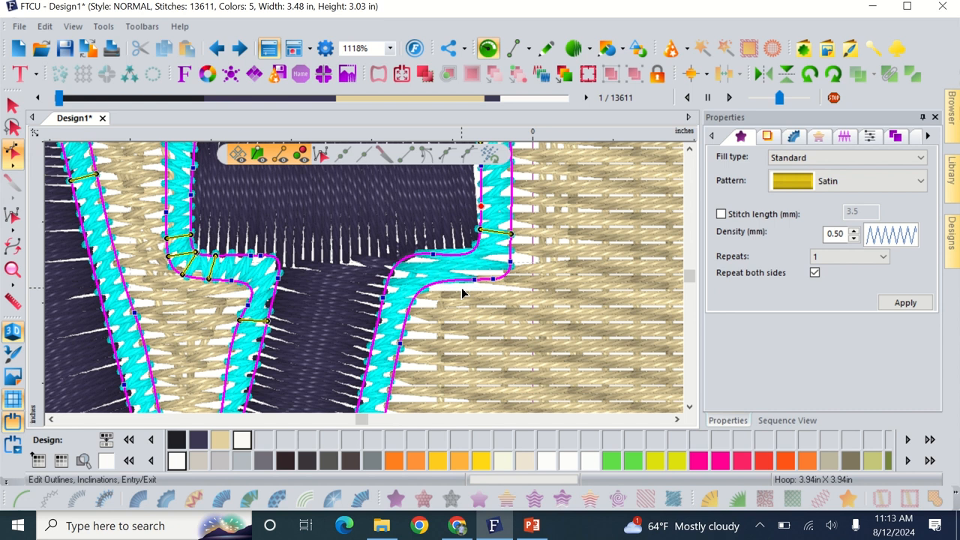
Add two inclinations to the white outline, a vertical one under the right serif's outer end and a horizontal one across the stroke's neck below
right_click(432, 259)
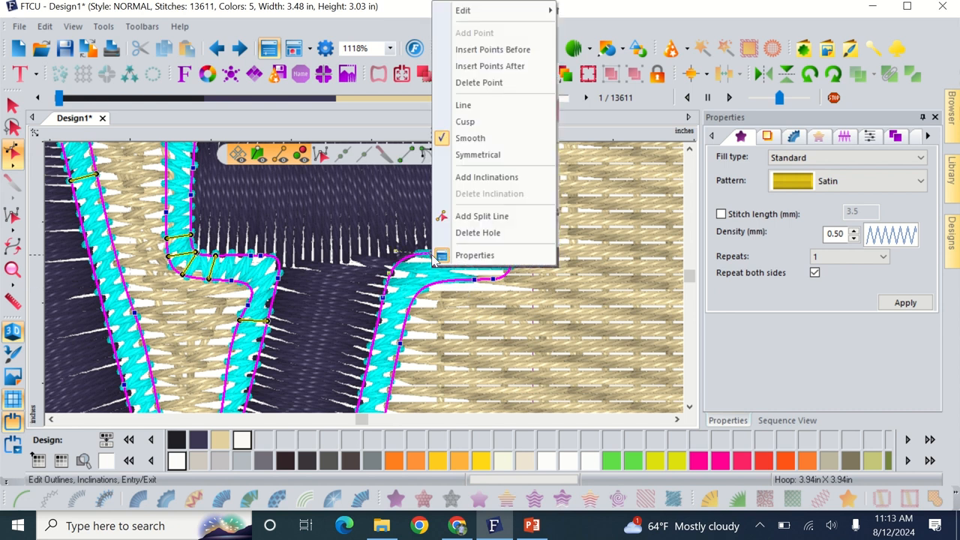
left_click(480, 177)
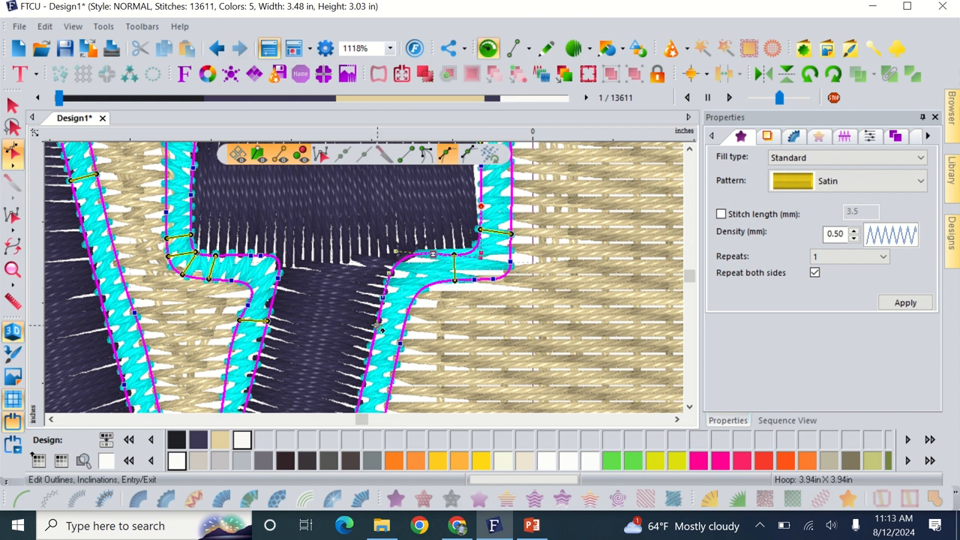
left_click_drag(379, 330, 428, 333)
Set the white outline's satin density to 0.30 mm and apply it
scroll(424, 341, "up", 6)
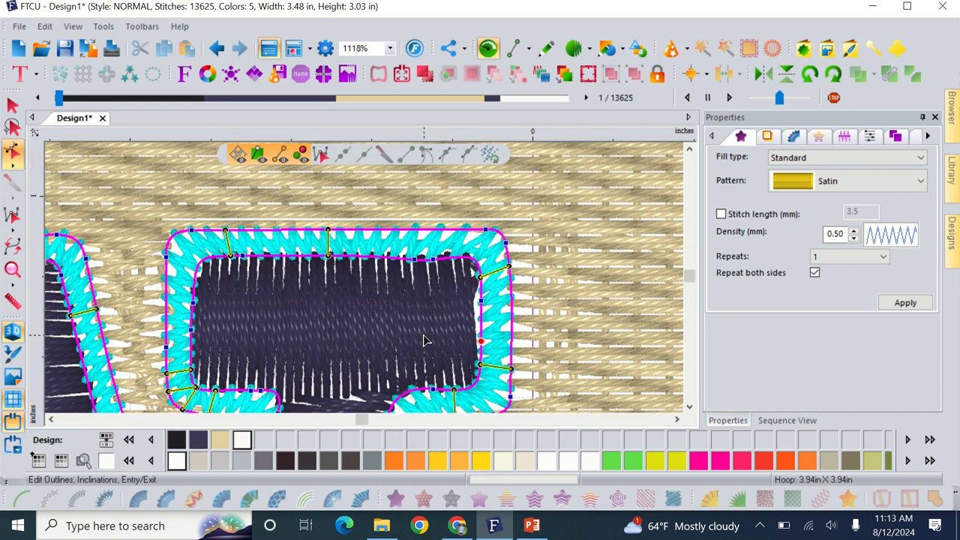
scroll(424, 341, "down", 6)
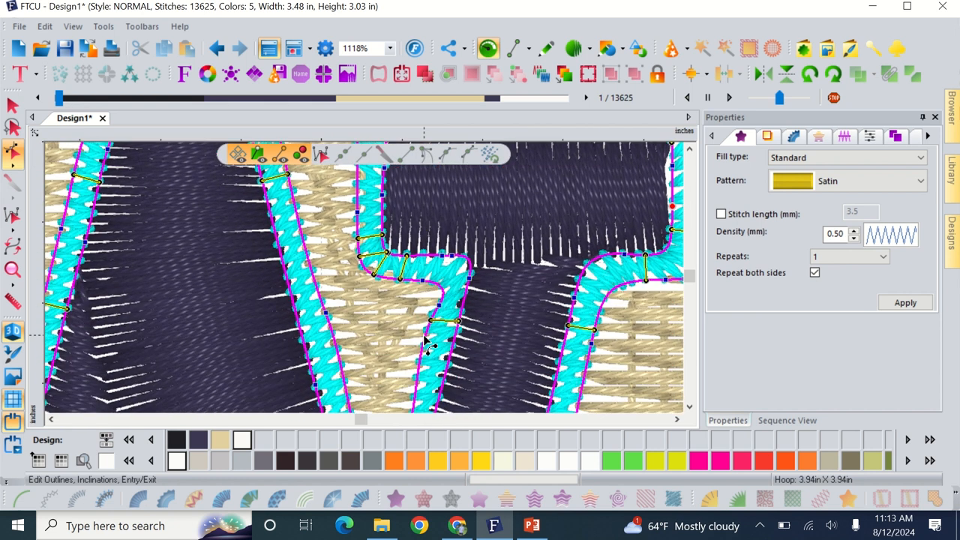
scroll(424, 341, "down", 5)
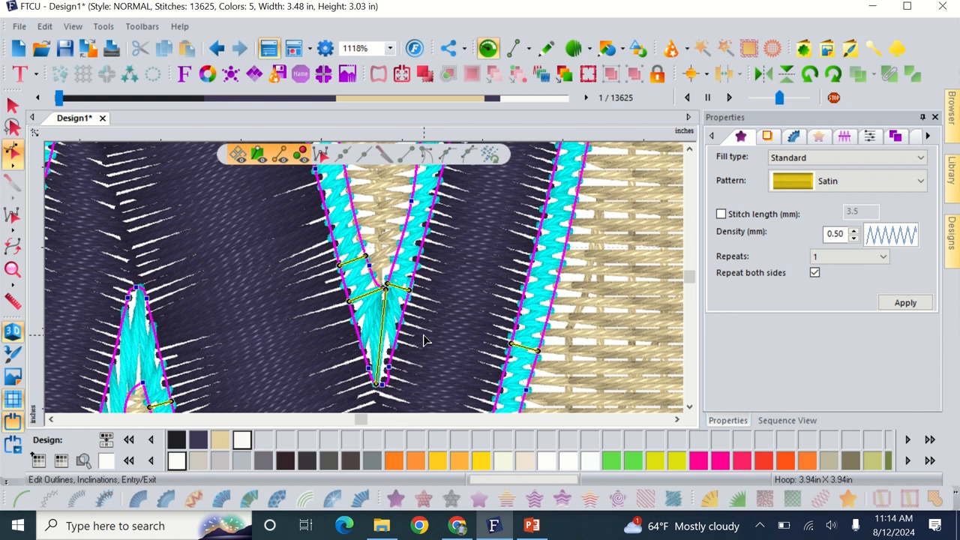
scroll(424, 341, "up", 8)
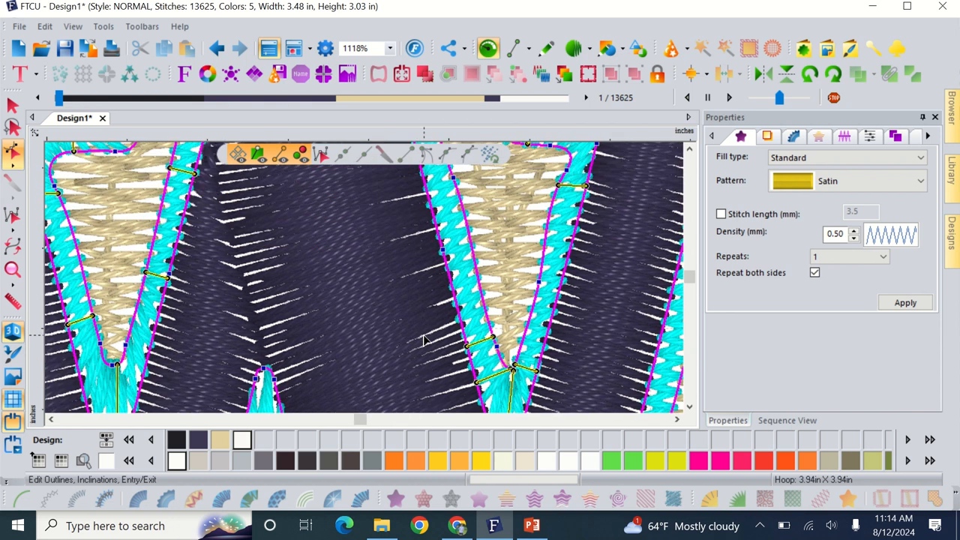
scroll(424, 341, "up", 8)
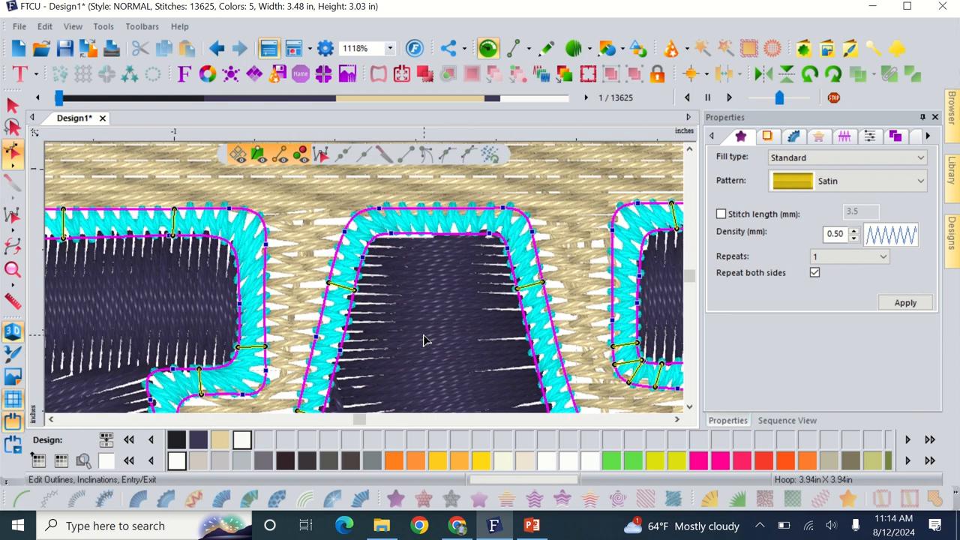
scroll(423, 335, "down", 3)
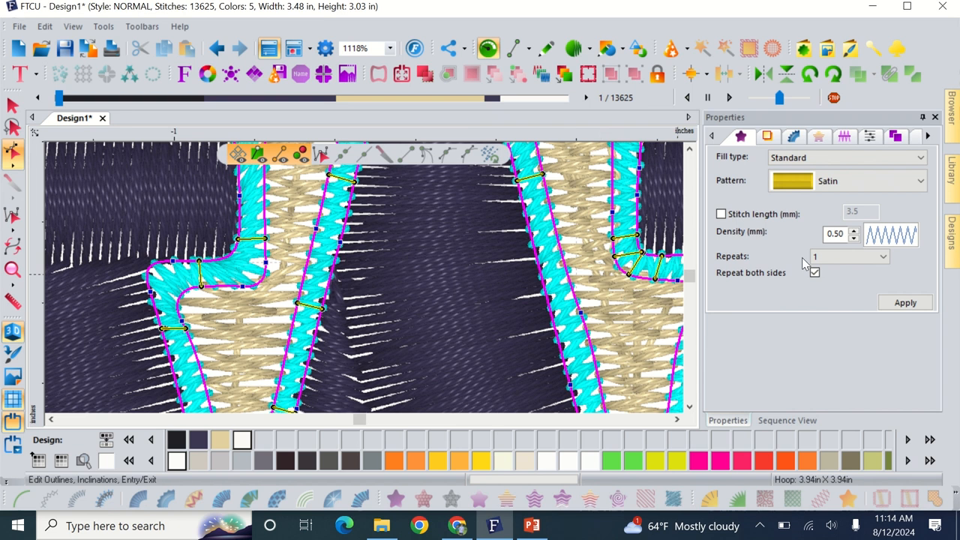
left_click(858, 238)
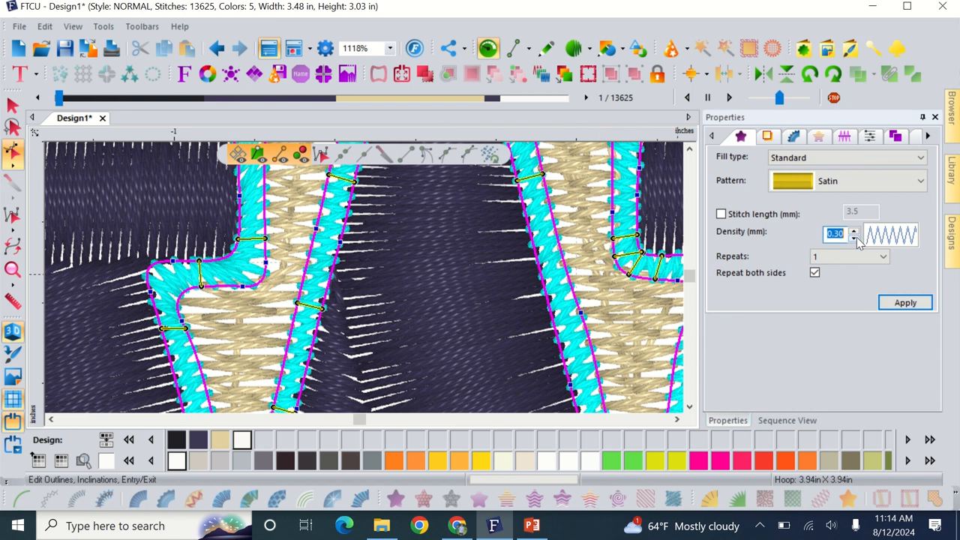
left_click(906, 302)
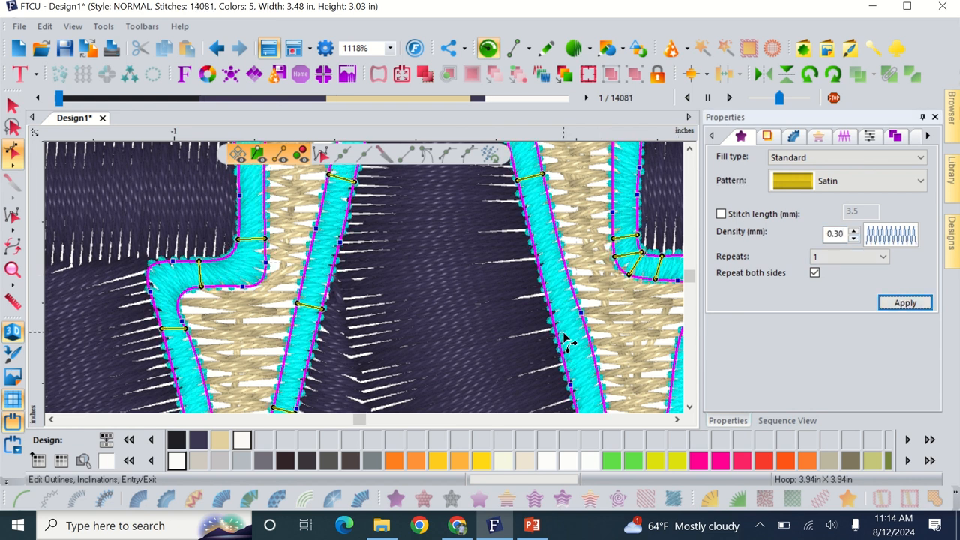
Deselect the outline and examine the W logo's satin coverage up close and within the whole helmet
scroll(568, 340, "down", 2)
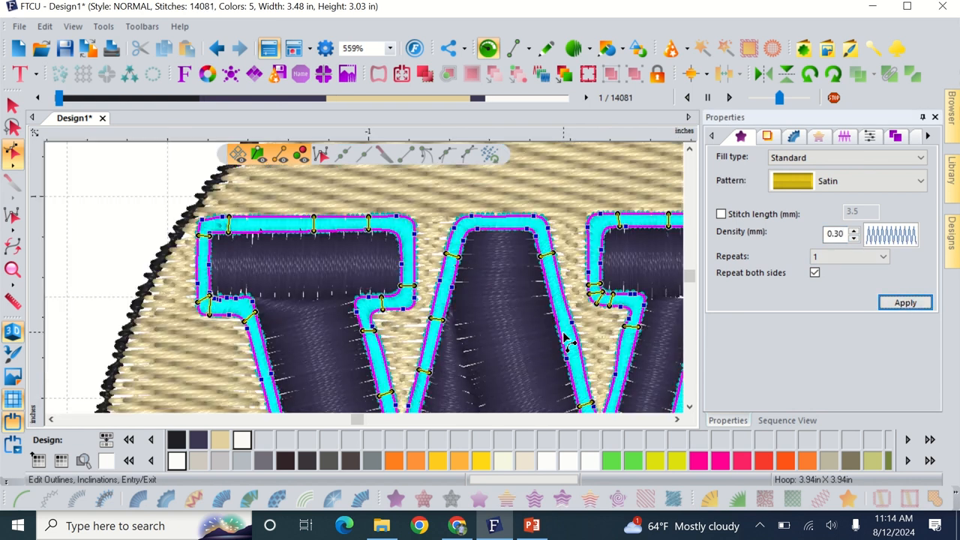
left_click(89, 267)
scroll(89, 267, "right", 3)
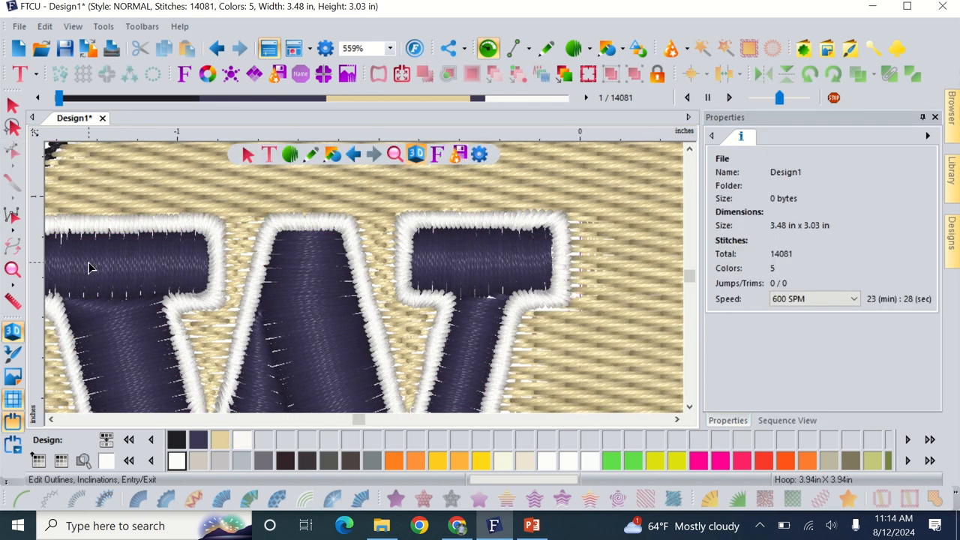
scroll(89, 267, "down", 1)
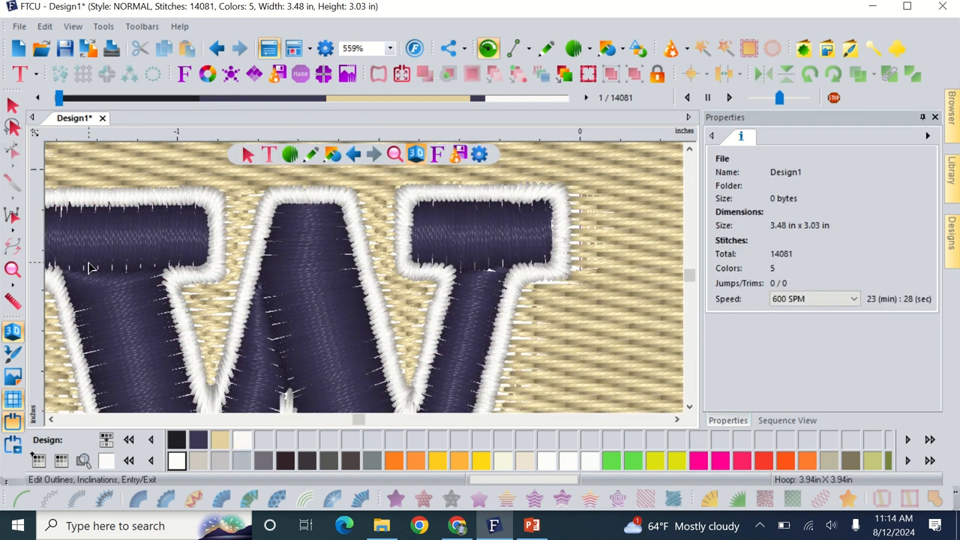
scroll(88, 267, "down", 2)
scroll(89, 267, "down", 1)
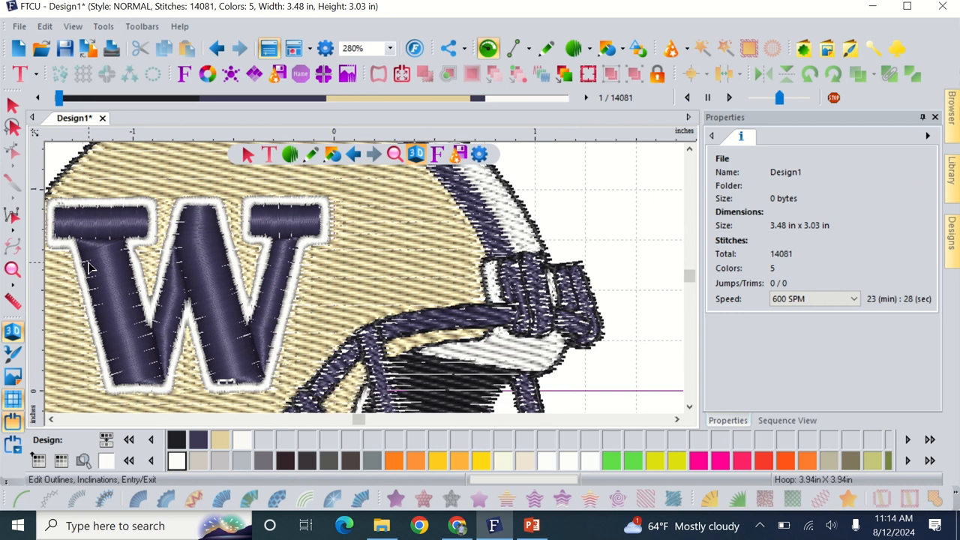
scroll(89, 267, "left", 2)
scroll(275, 295, "down", 1)
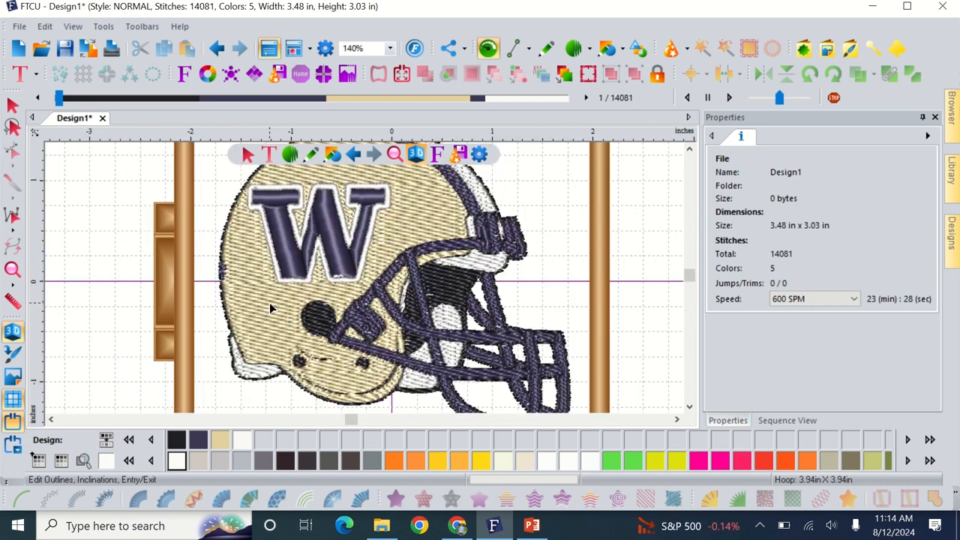
Tilt the tan helmet fill's inclination to run from the shell's rear edge diagonally up to the front stripe
left_click(271, 307)
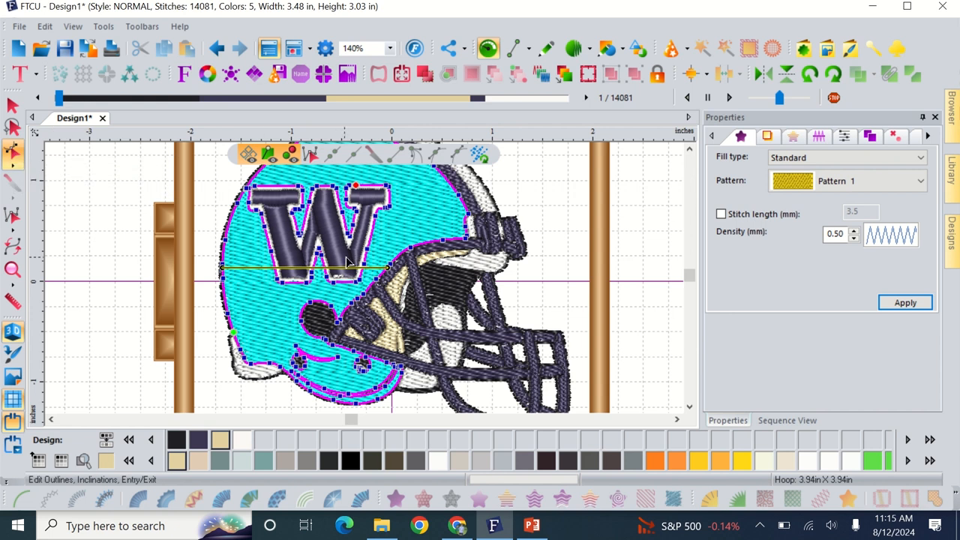
left_click_drag(387, 268, 458, 196)
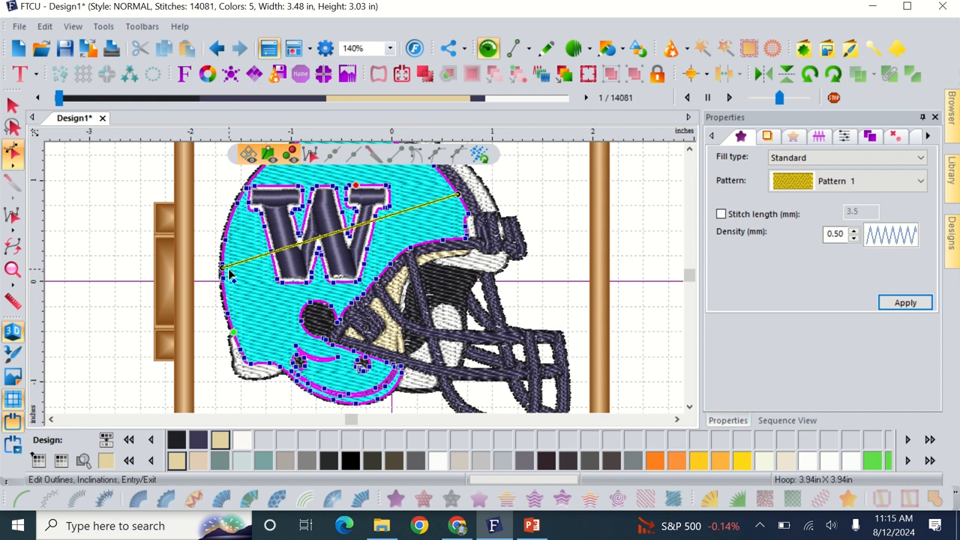
mouse_move(222, 269)
left_mouse_down()
mouse_move(225, 297)
mouse_move(231, 284)
left_mouse_up()
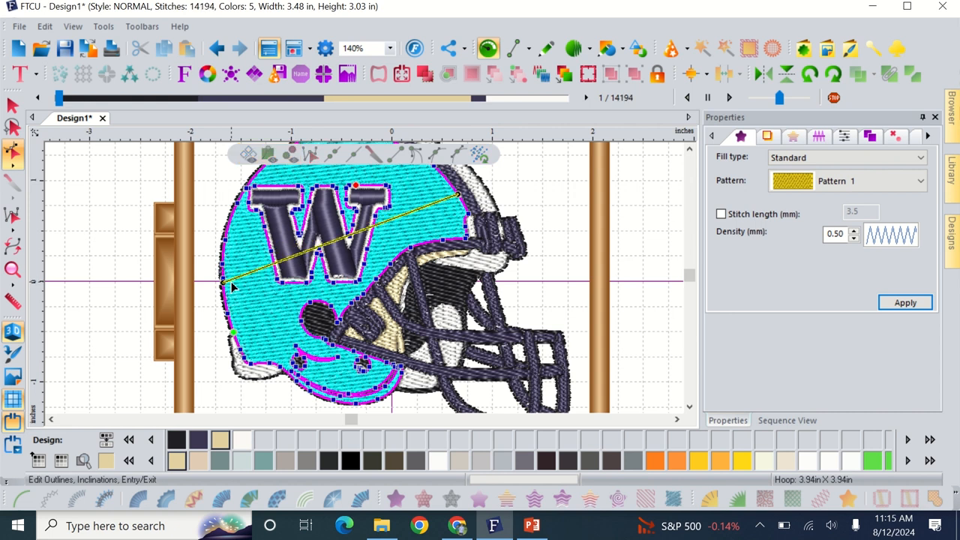
left_click(556, 235)
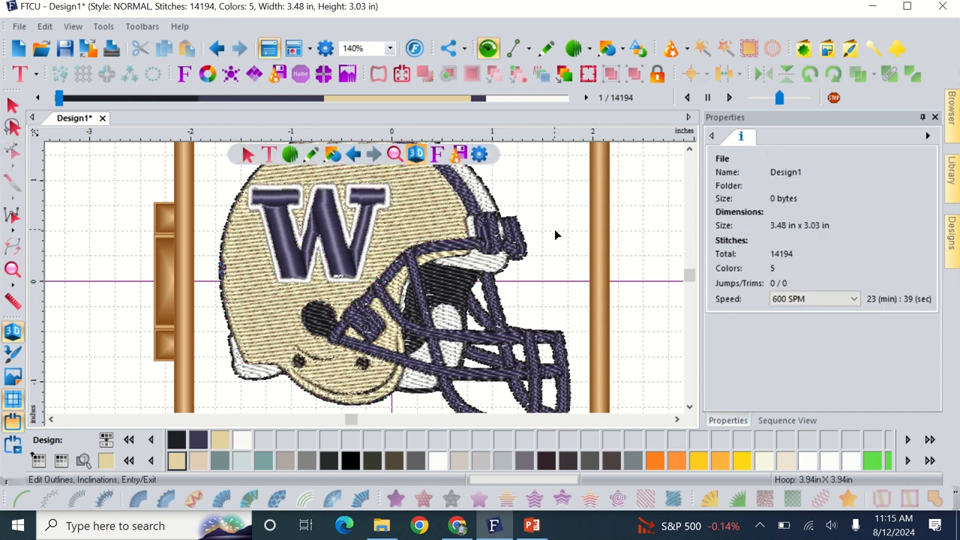
Change the tan helmet shell's fill type to Fancy with the zigzag6 pattern and apply it
left_click(428, 225)
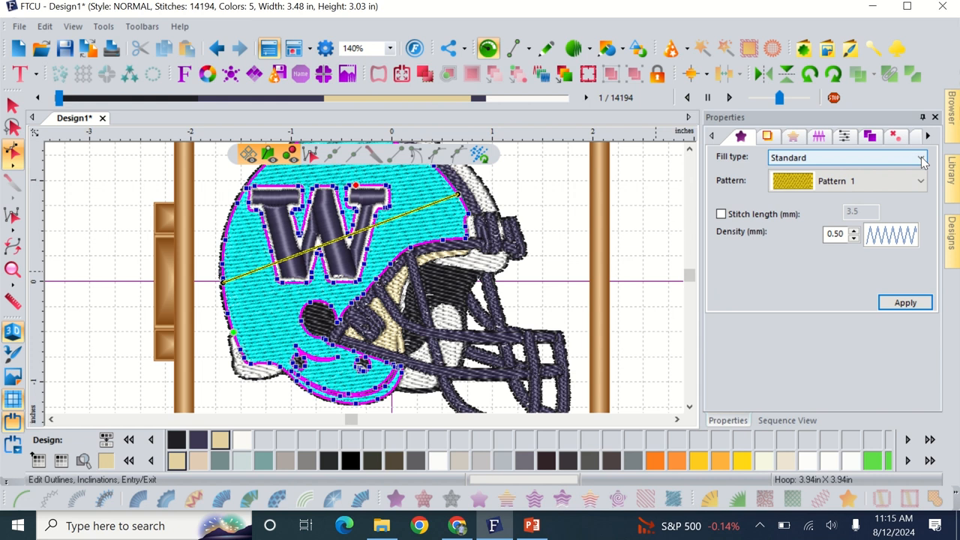
left_click(921, 159)
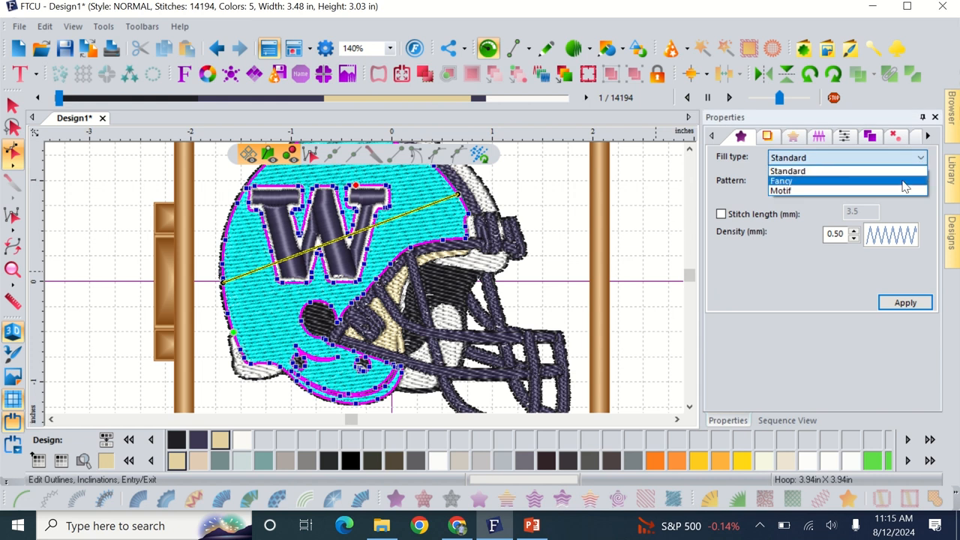
left_click(906, 182)
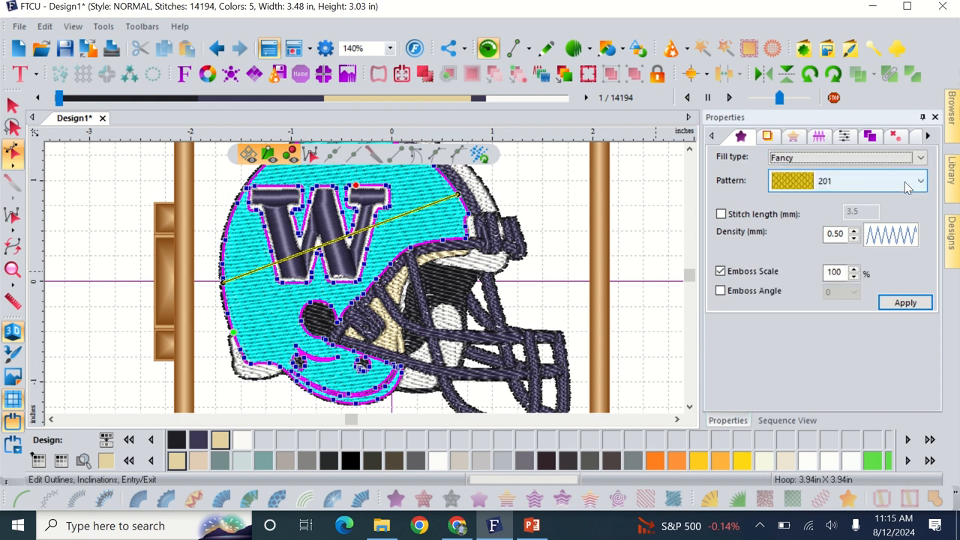
left_click(907, 186)
scroll(874, 333, "down", 8)
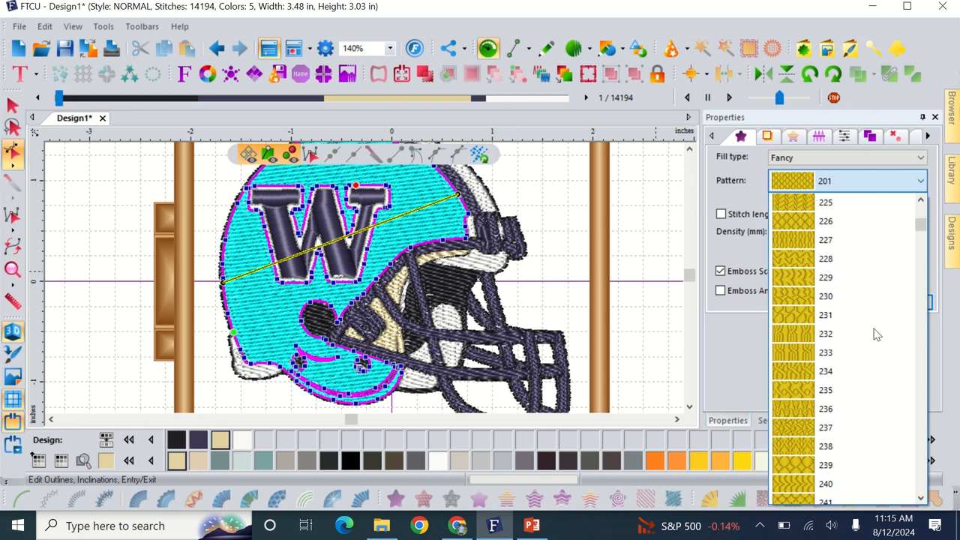
left_click_drag(923, 225, 952, 491)
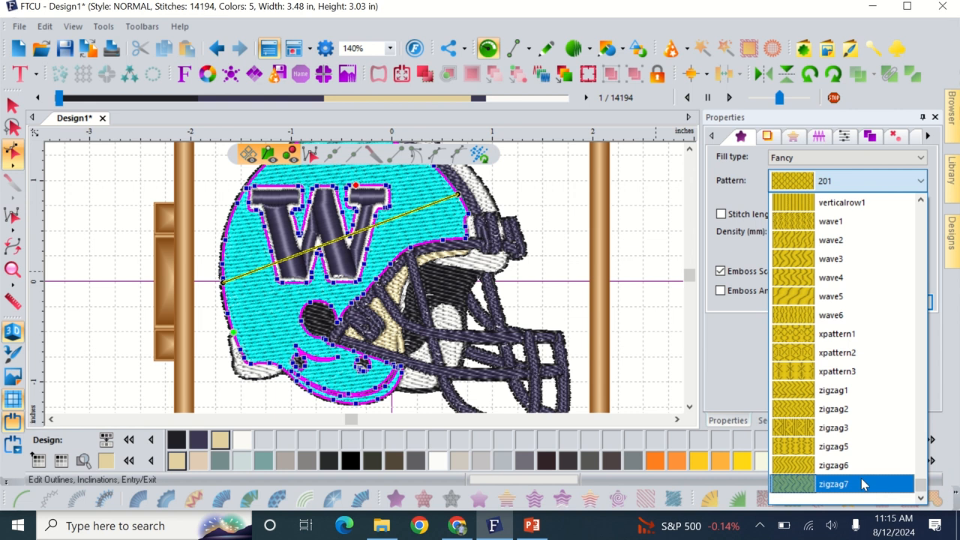
left_click(841, 465)
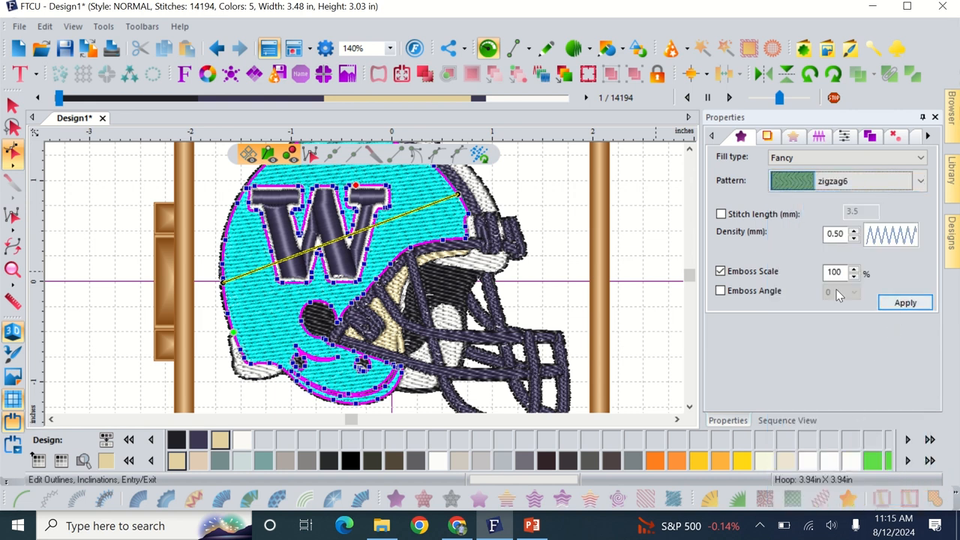
left_click(889, 303)
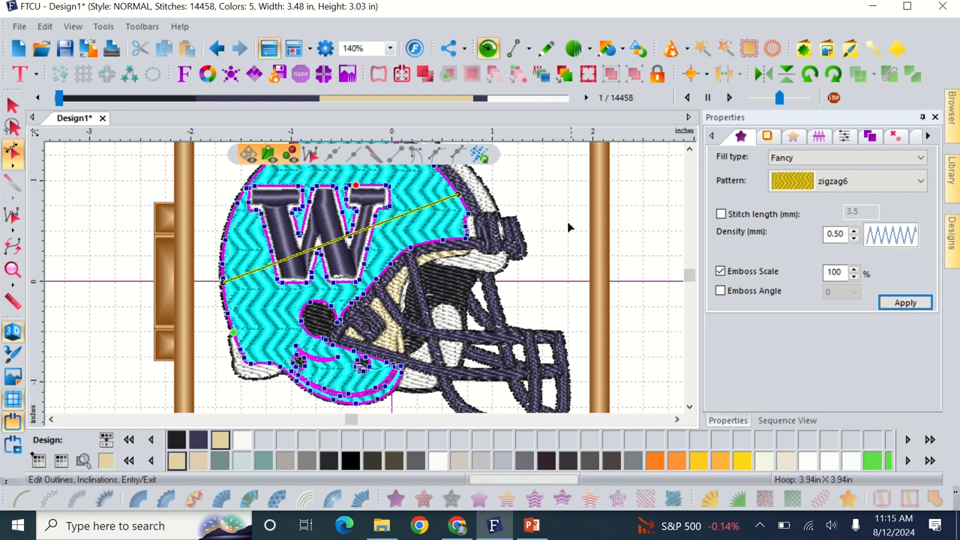
left_click(592, 220)
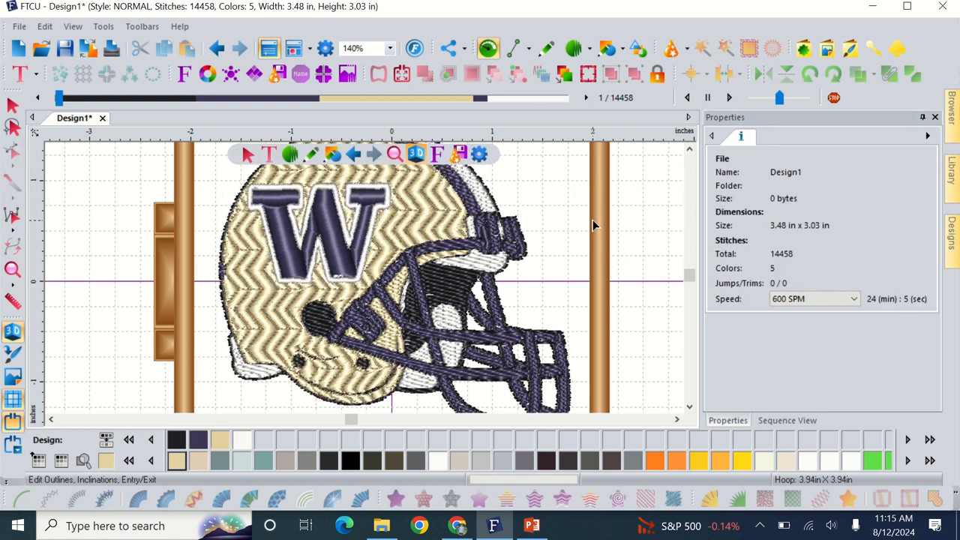
Examine the zigzag-filled helmet and the finished helmet2.pes design from the crown and W logo down to the face mask
scroll(593, 225, "up", 2)
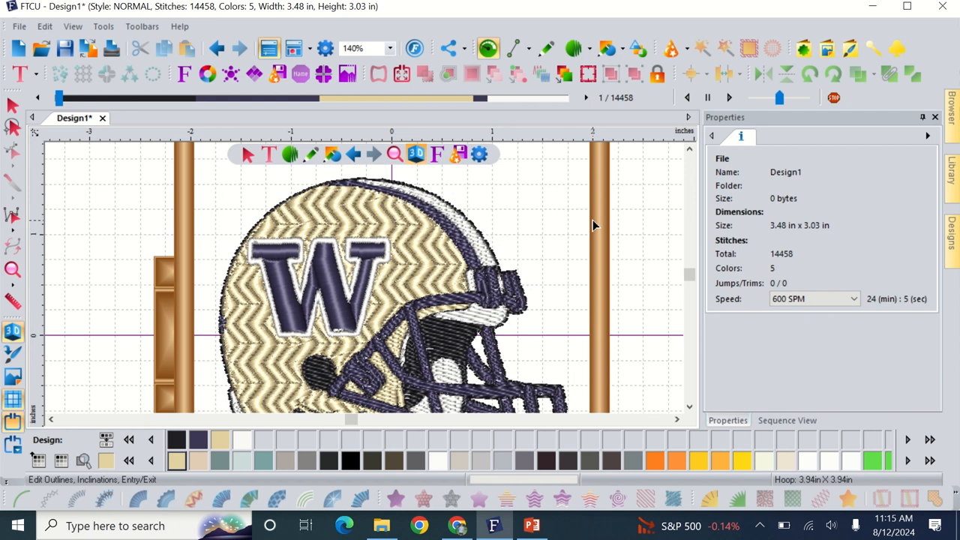
scroll(593, 225, "down", 2)
scroll(593, 225, "up", 2)
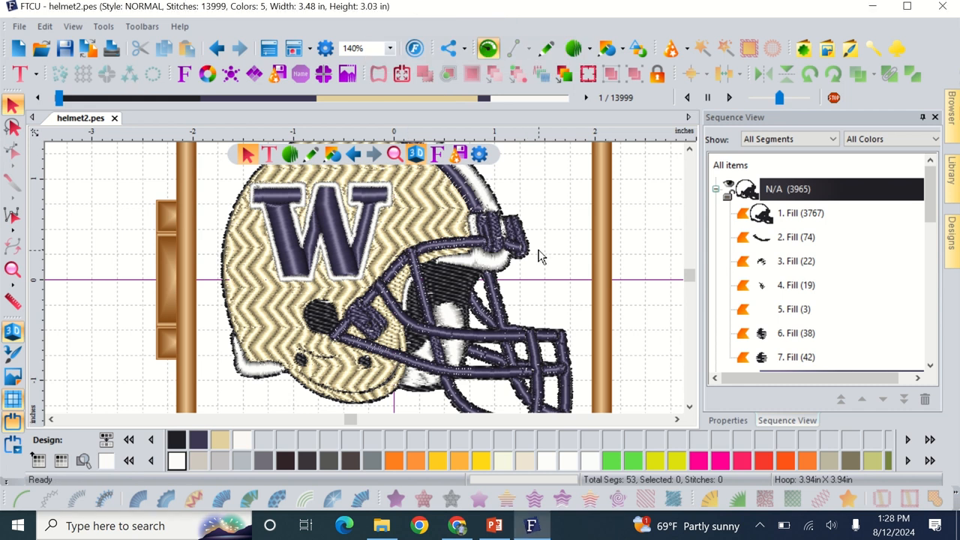
scroll(540, 256, "up", 2)
scroll(540, 257, "down", 2)
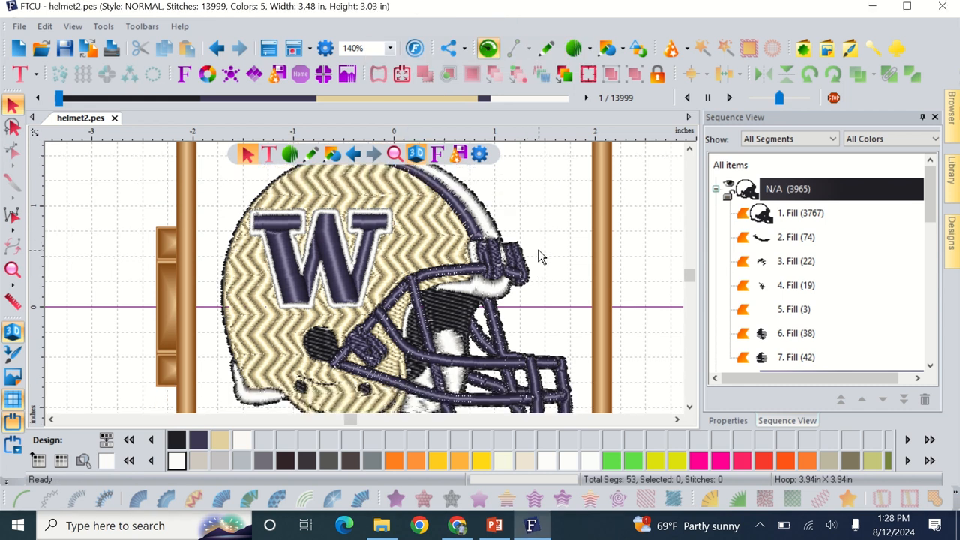
scroll(540, 256, "up", 1)
scroll(541, 257, "right", 2)
scroll(539, 256, "left", 2)
scroll(539, 257, "down", 3)
scroll(539, 257, "up", 5)
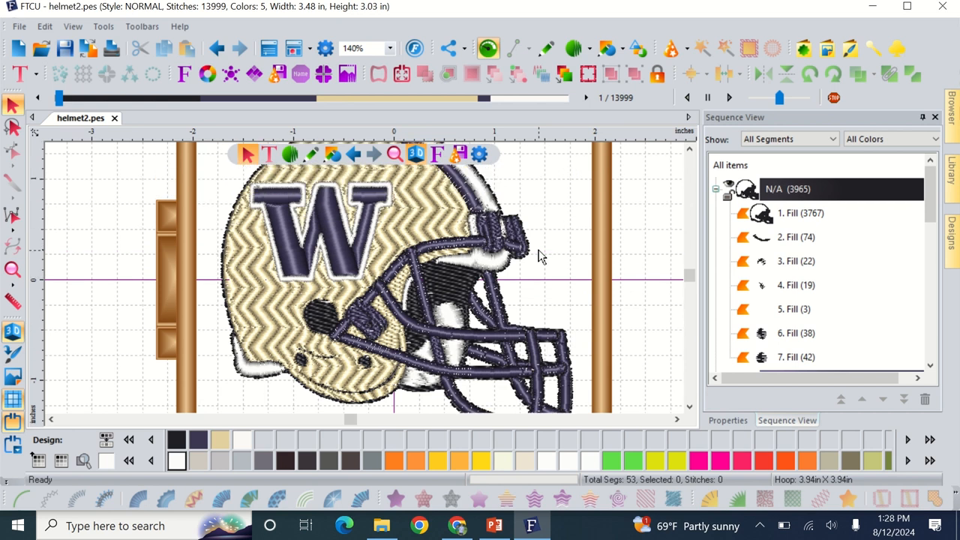
scroll(539, 256, "down", 4)
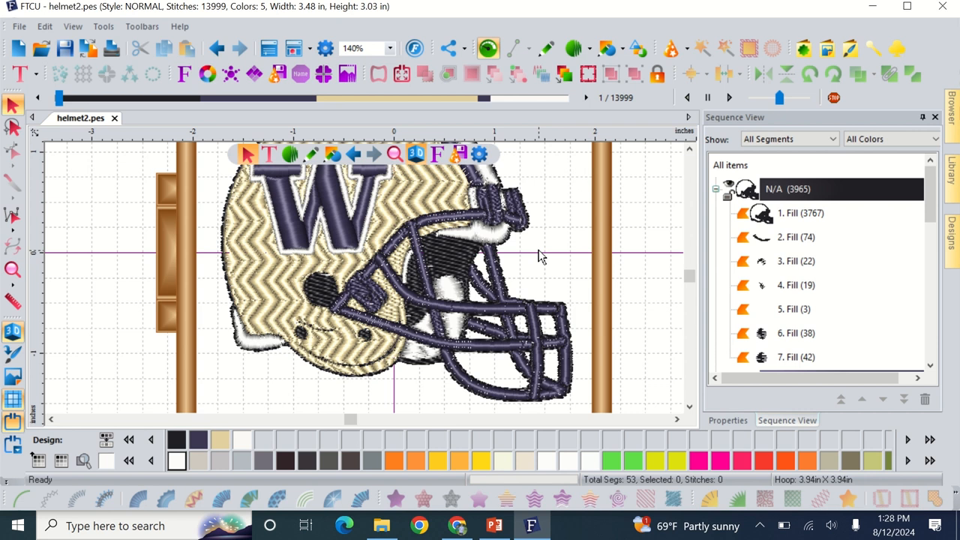
Save the design as helmet2.pes in Downloads in Baby Lock/Brother Multi Needle (PES v9) format, replacing the existing file
left_click(19, 30)
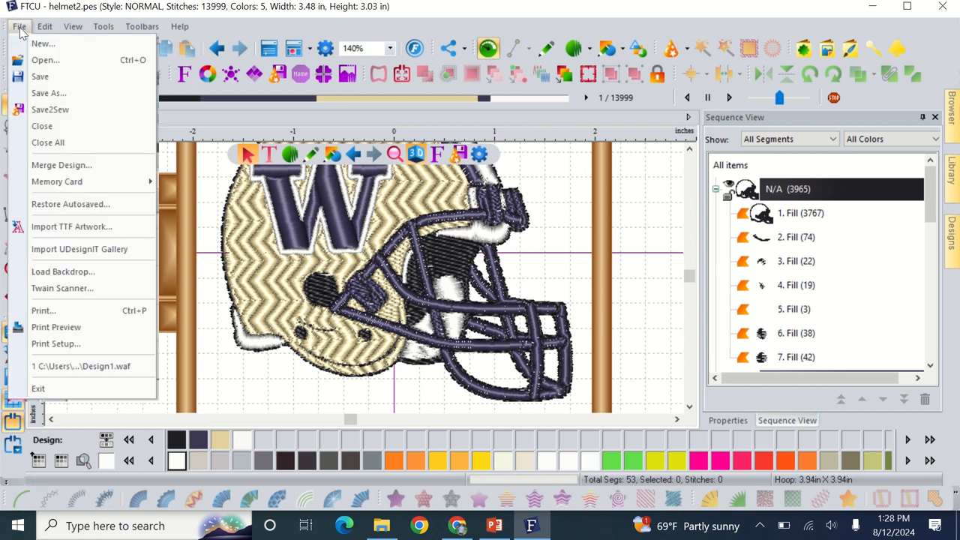
left_click(49, 95)
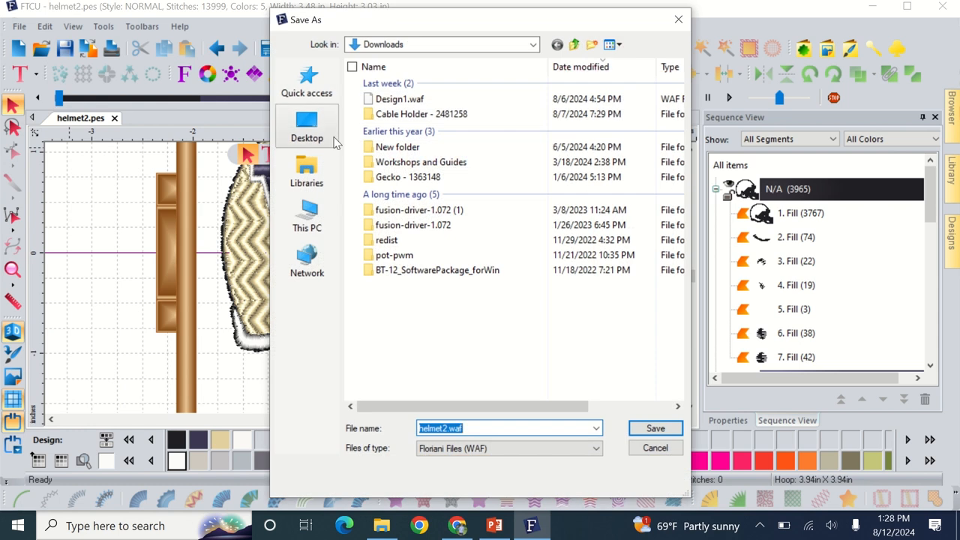
left_click(579, 453)
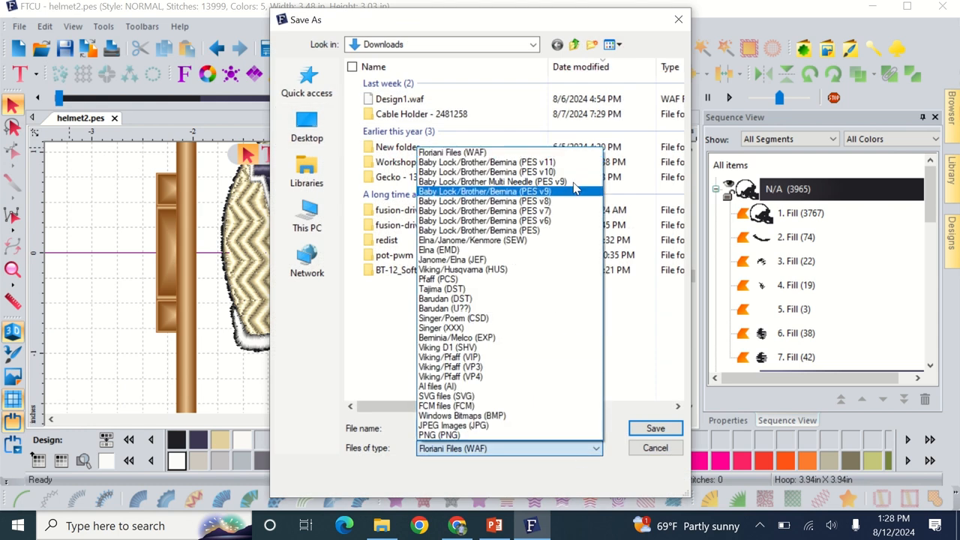
left_click(565, 183)
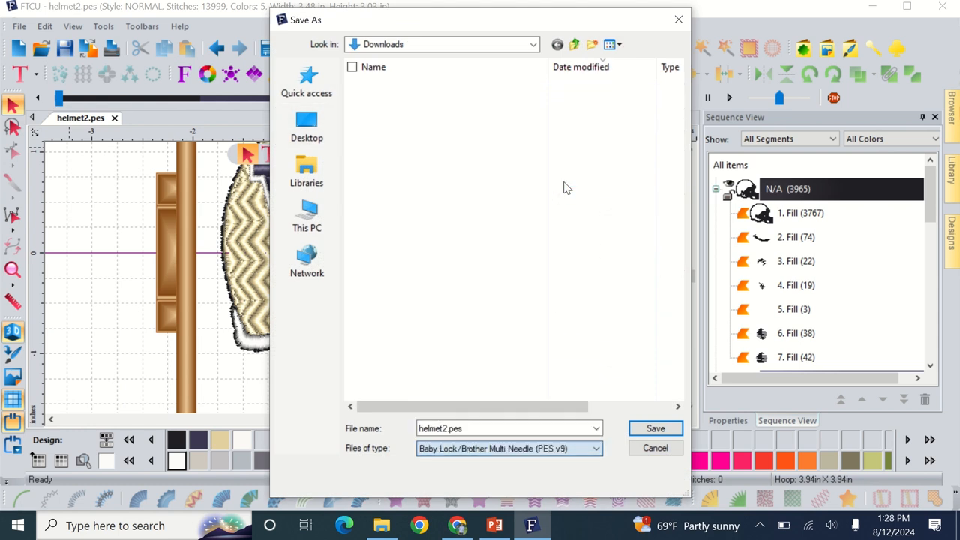
left_click(451, 428)
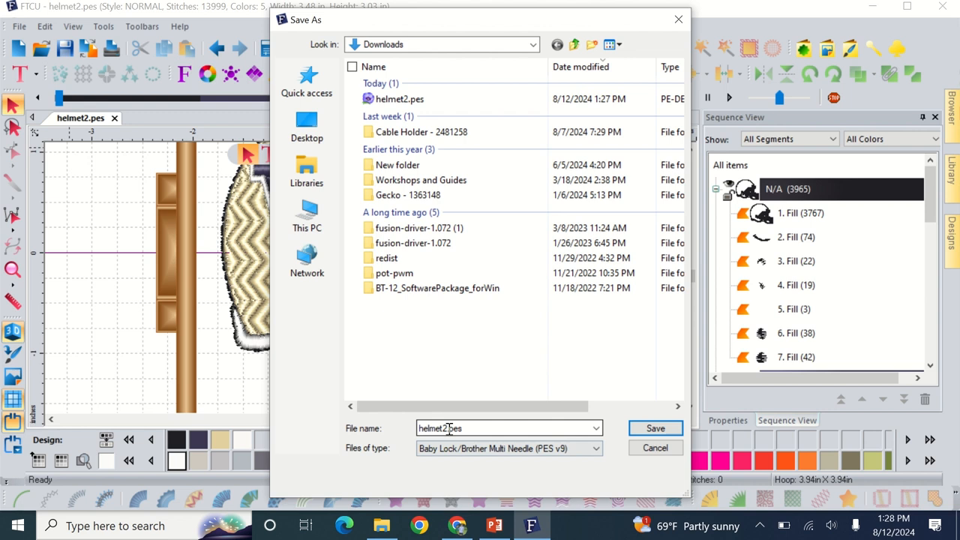
left_click(655, 431)
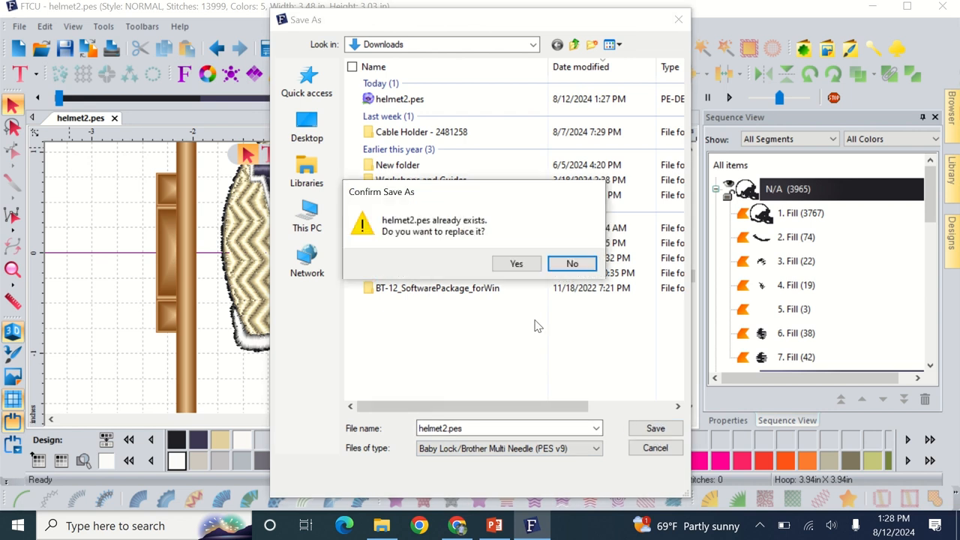
left_click(524, 262)
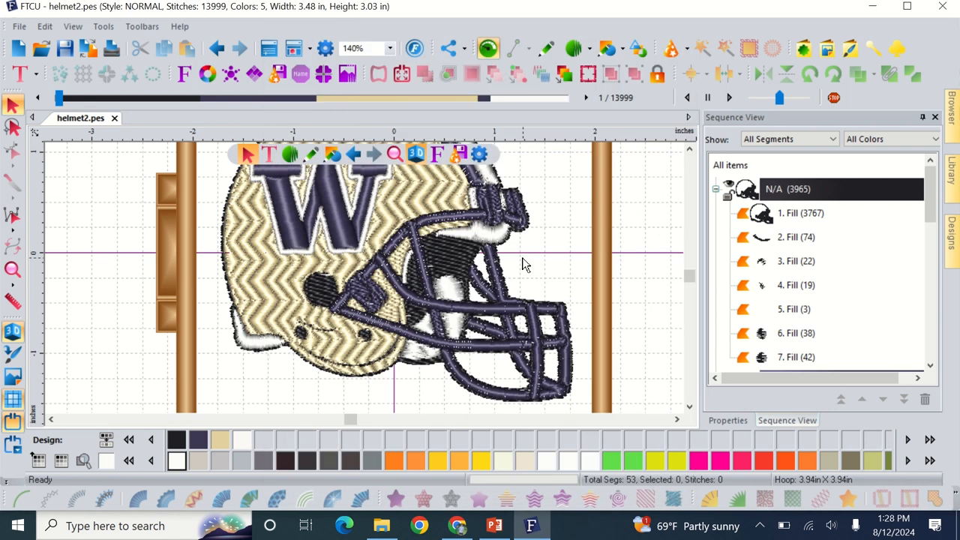